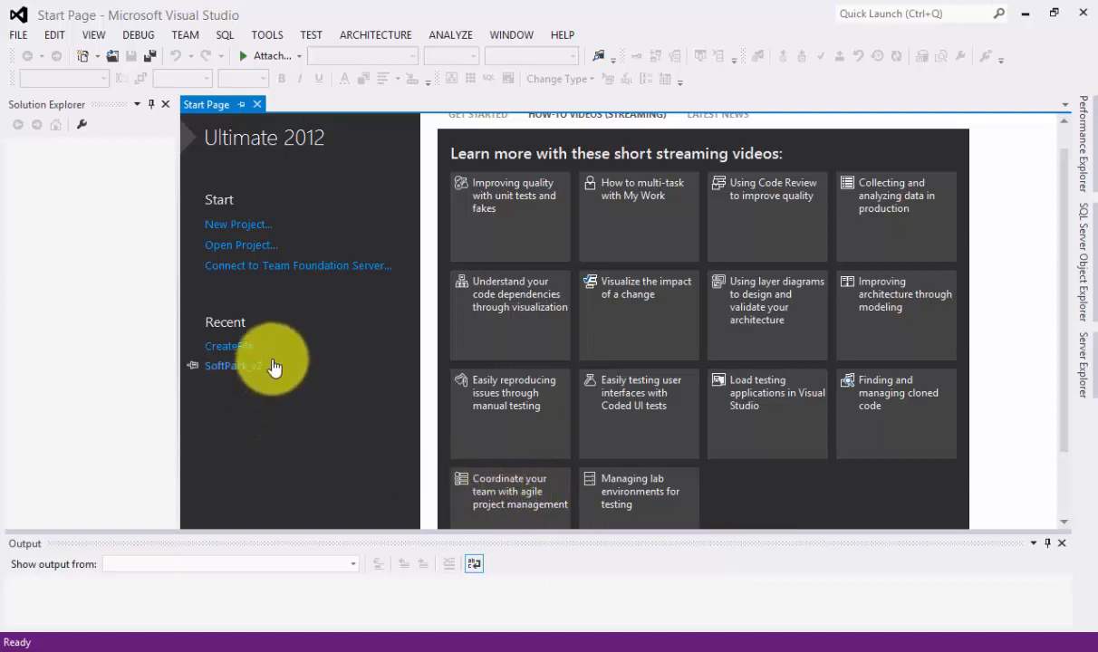
# Create a new Visual C# Empty Project named OpenFile instead of the default Project5.
pyautogui.click(18, 37)
pyautogui.moveTo(45, 55)
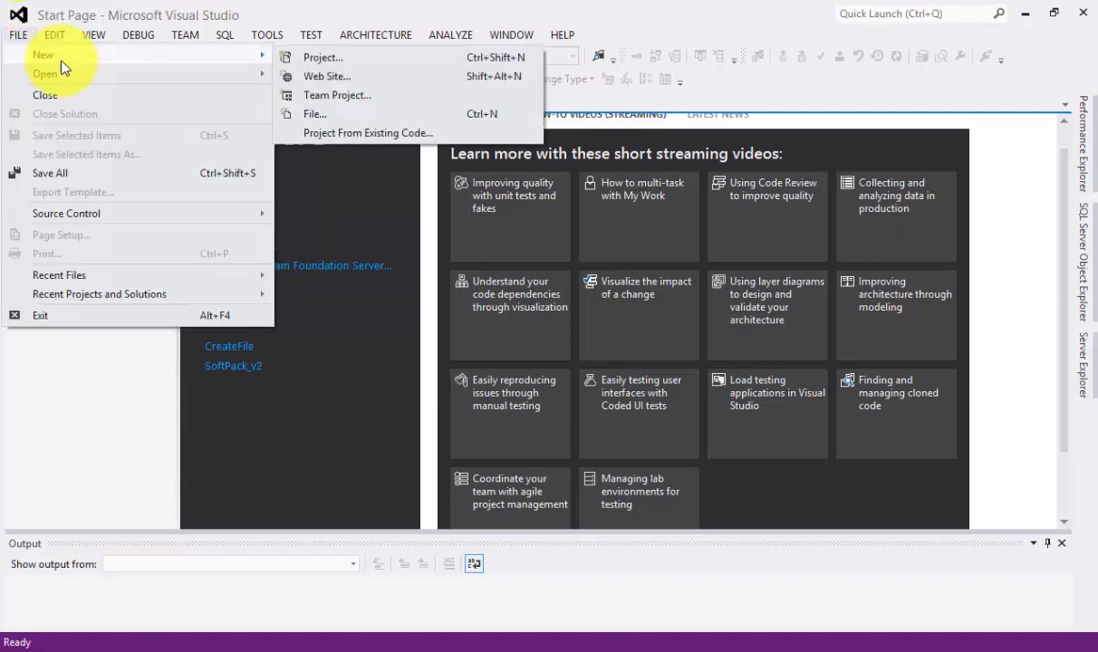
pyautogui.click(324, 61)
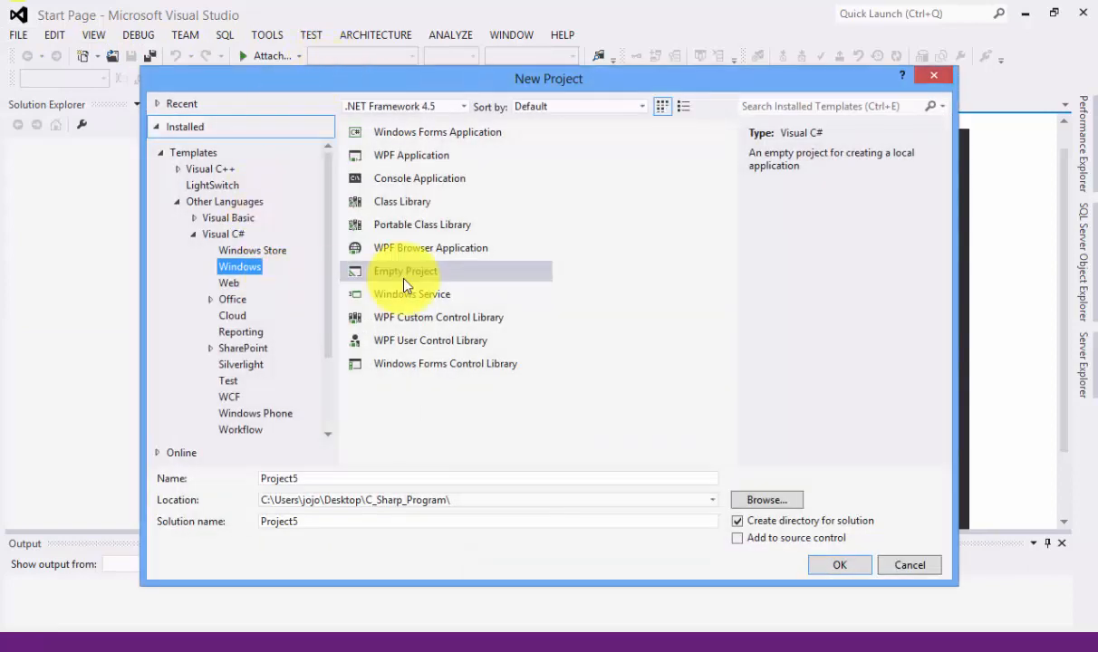
pyautogui.click(406, 272)
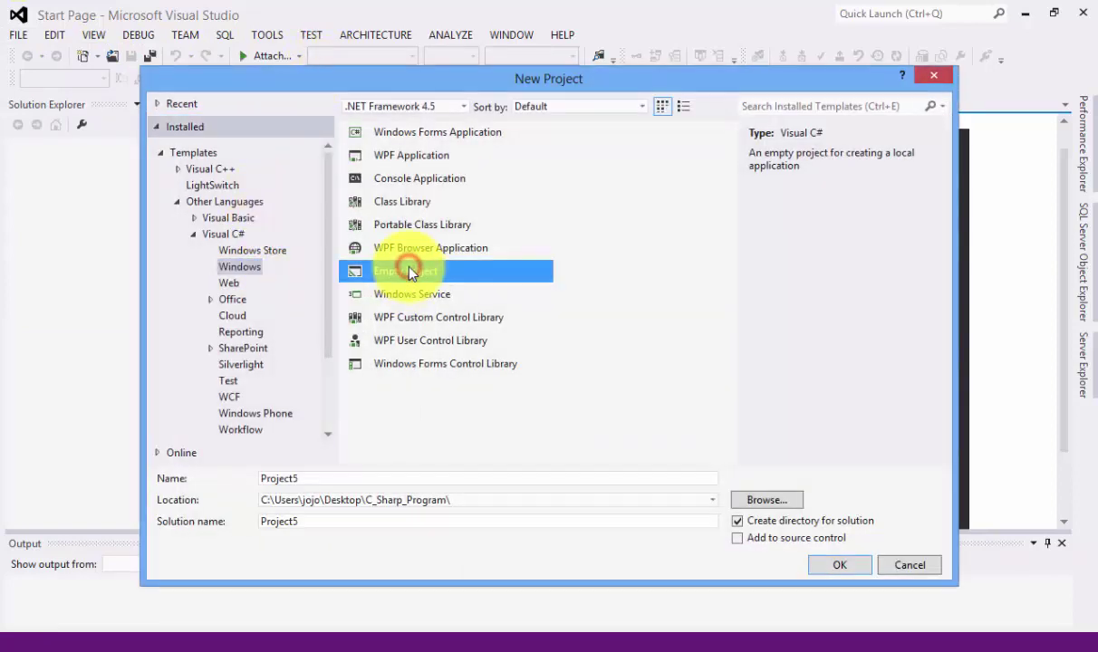
pyautogui.doubleClick(314, 477)
pyautogui.press('BackSpace')
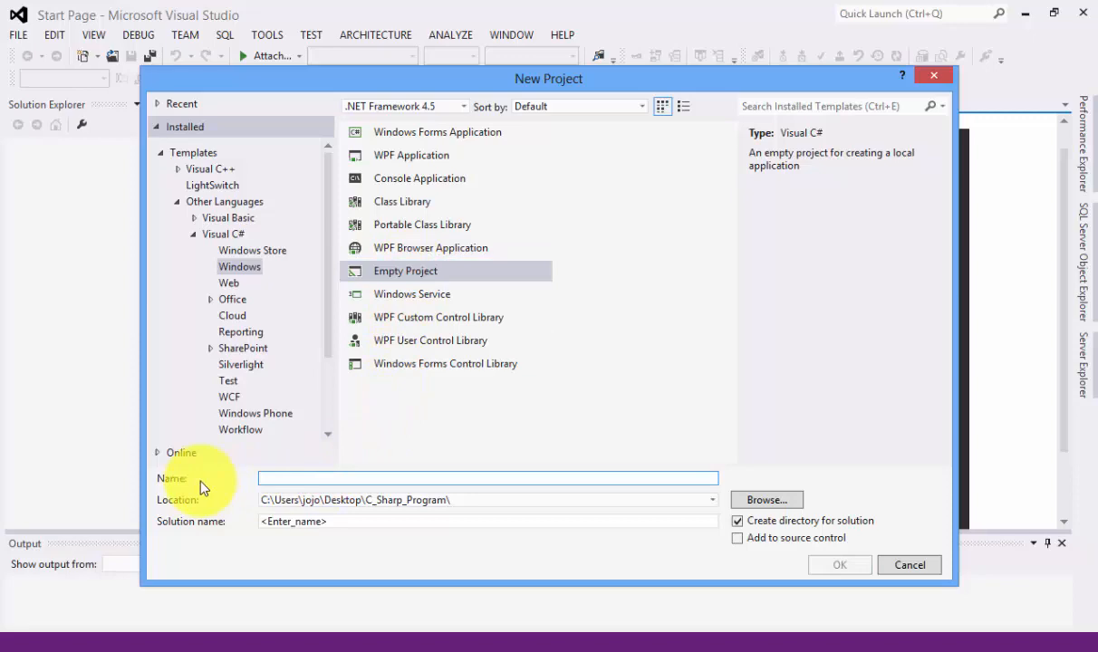
pyautogui.write('Open')
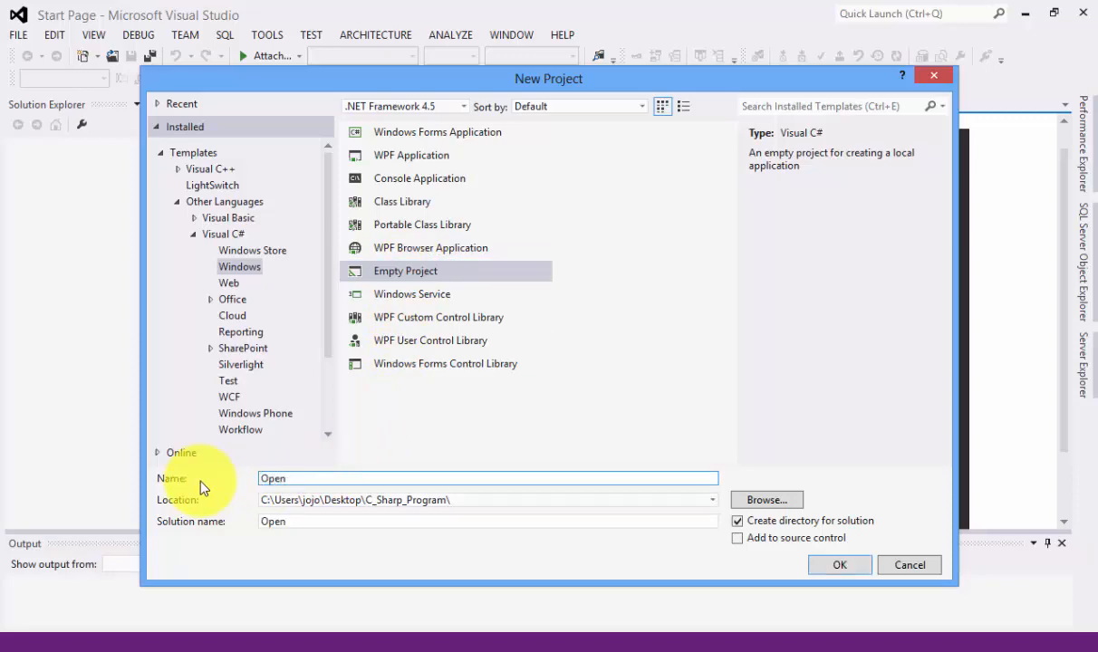
pyautogui.write('File')
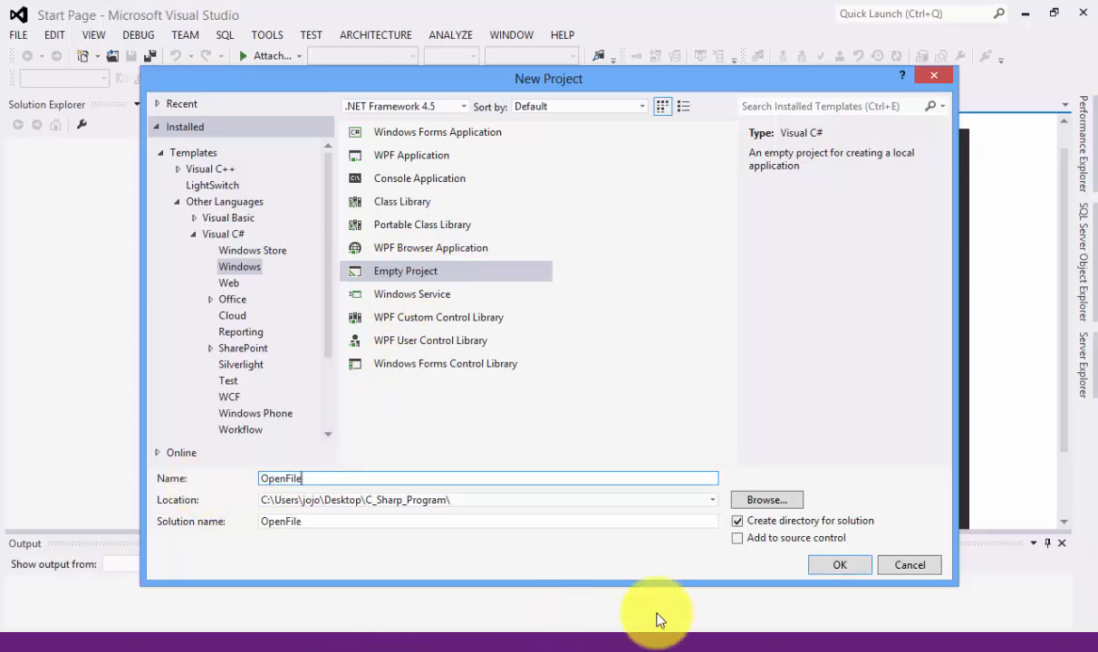
pyautogui.click(841, 565)
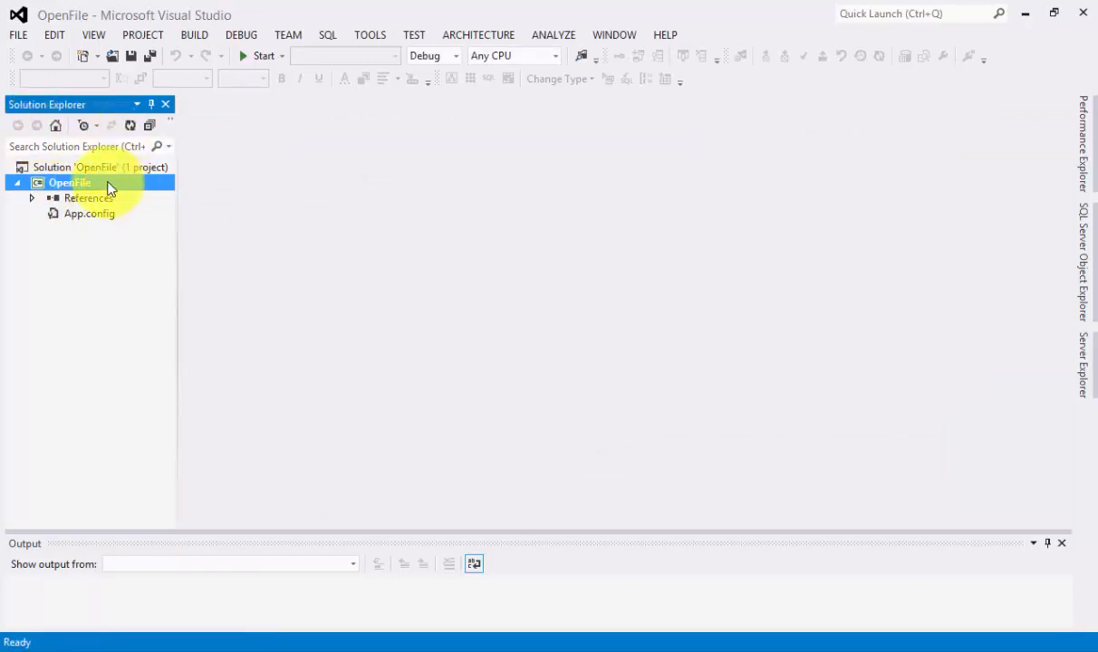
# Add a new Code File item named OpenFile.cs, replacing the default CodeFile1 name.
pyautogui.rightClick(107, 183)
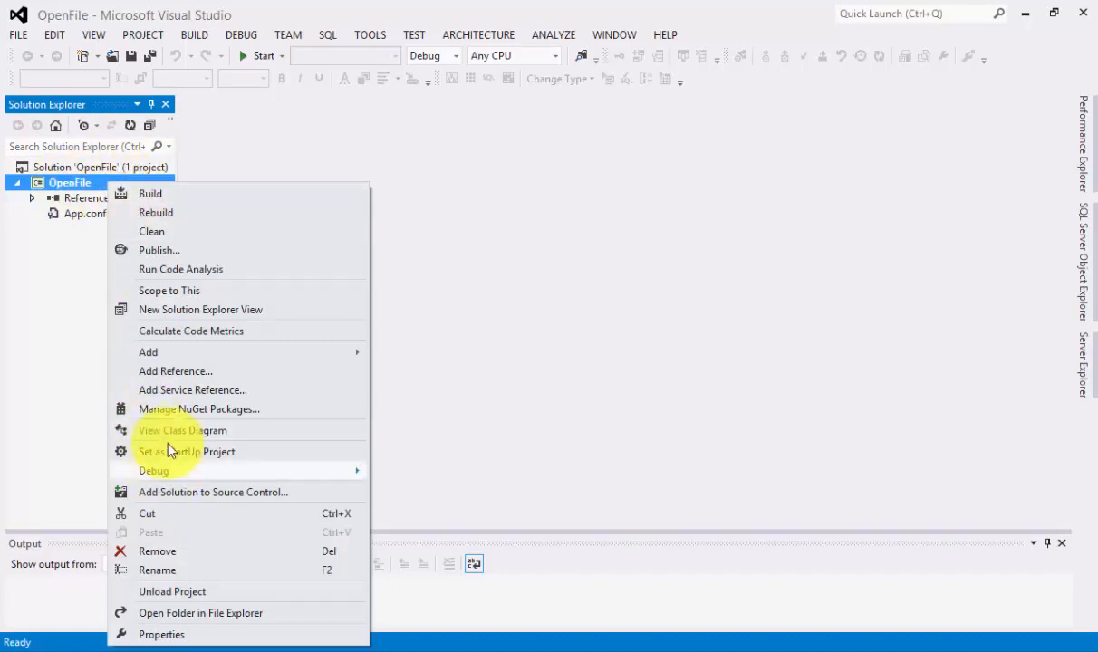
pyautogui.moveTo(149, 352)
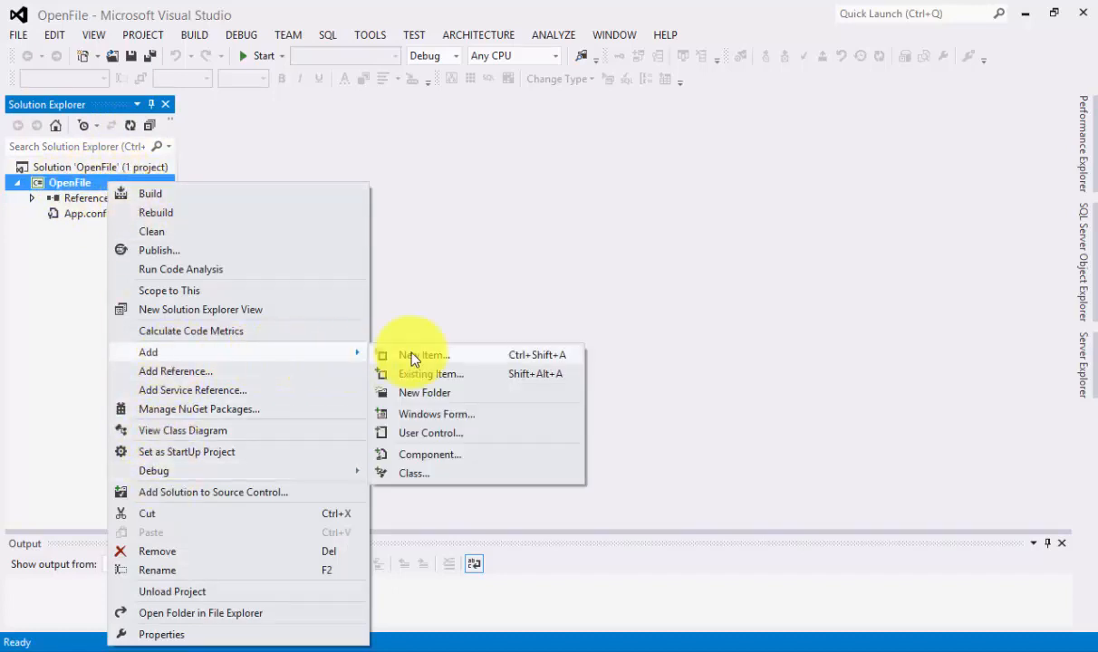
pyautogui.click(412, 356)
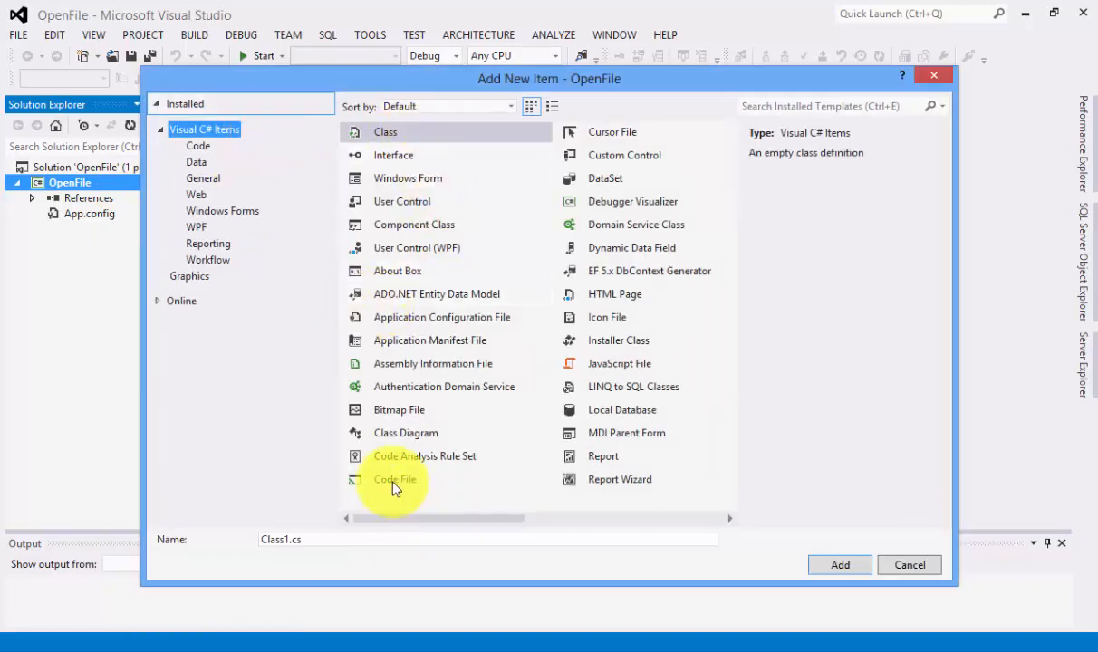
pyautogui.click(395, 487)
pyautogui.doubleClick(302, 539)
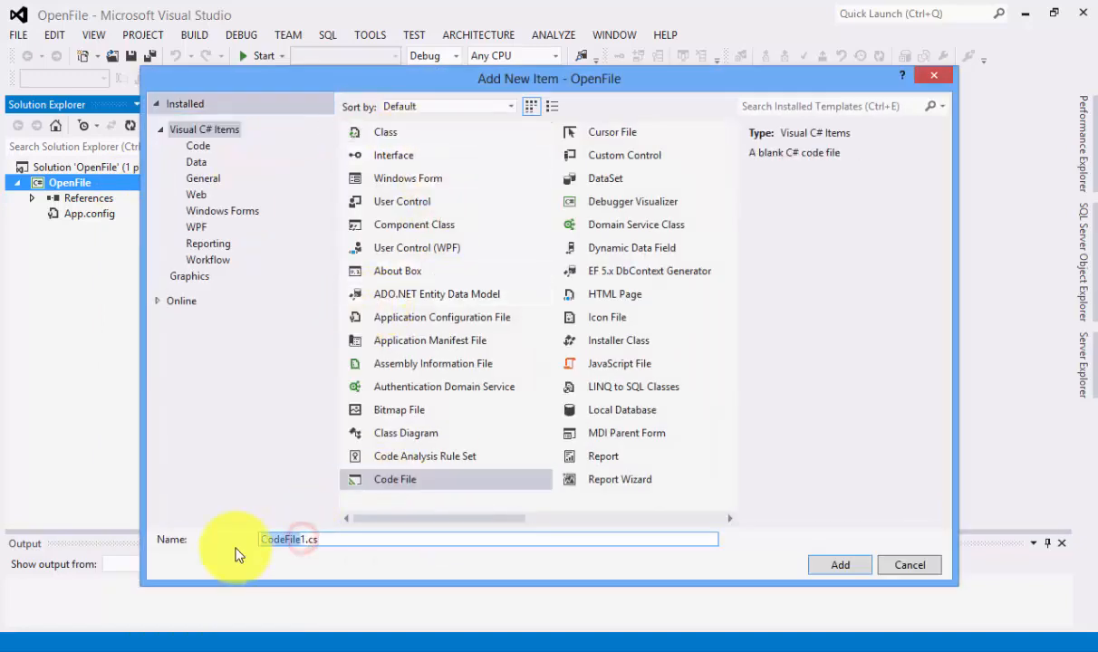
pyautogui.press('BackSpace')
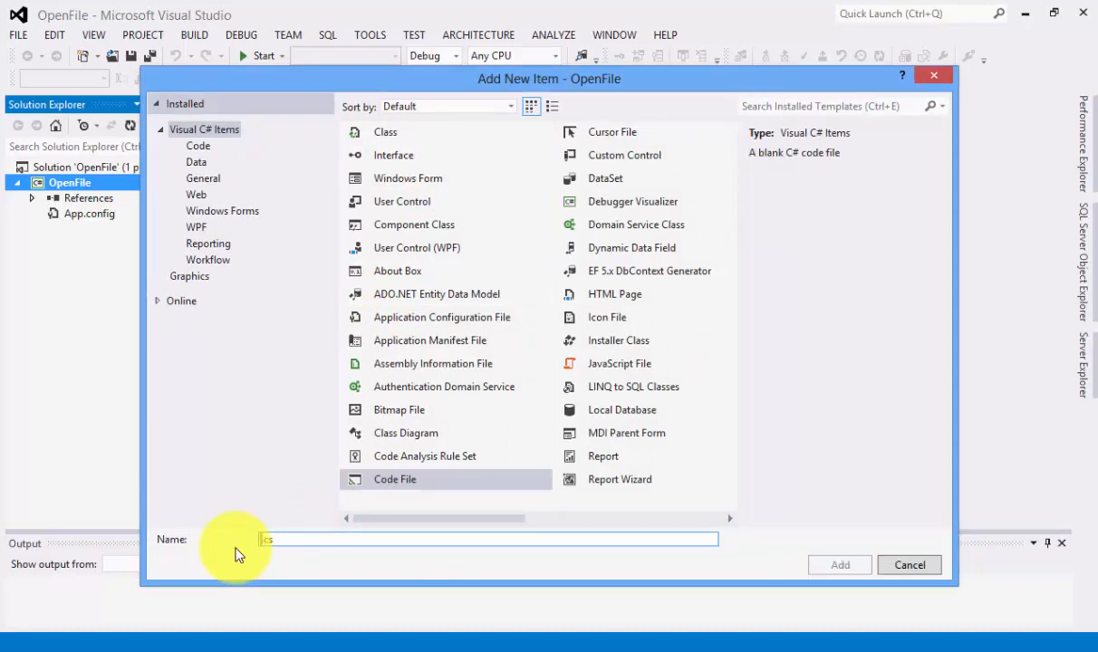
pyautogui.write('OpenFile')
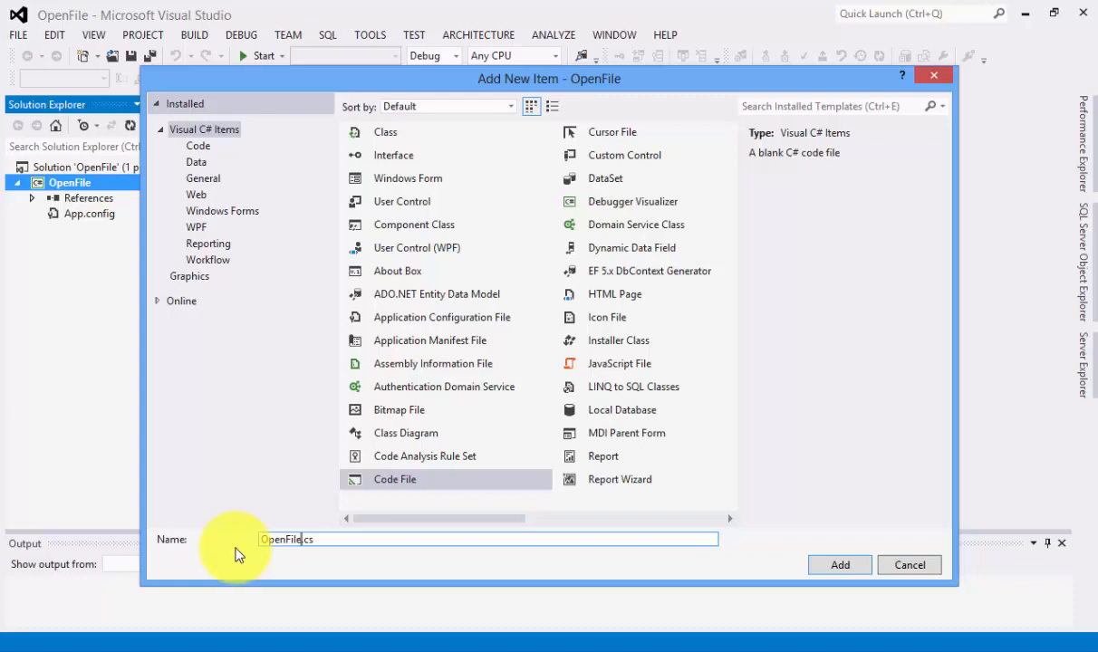
pyautogui.click(837, 563)
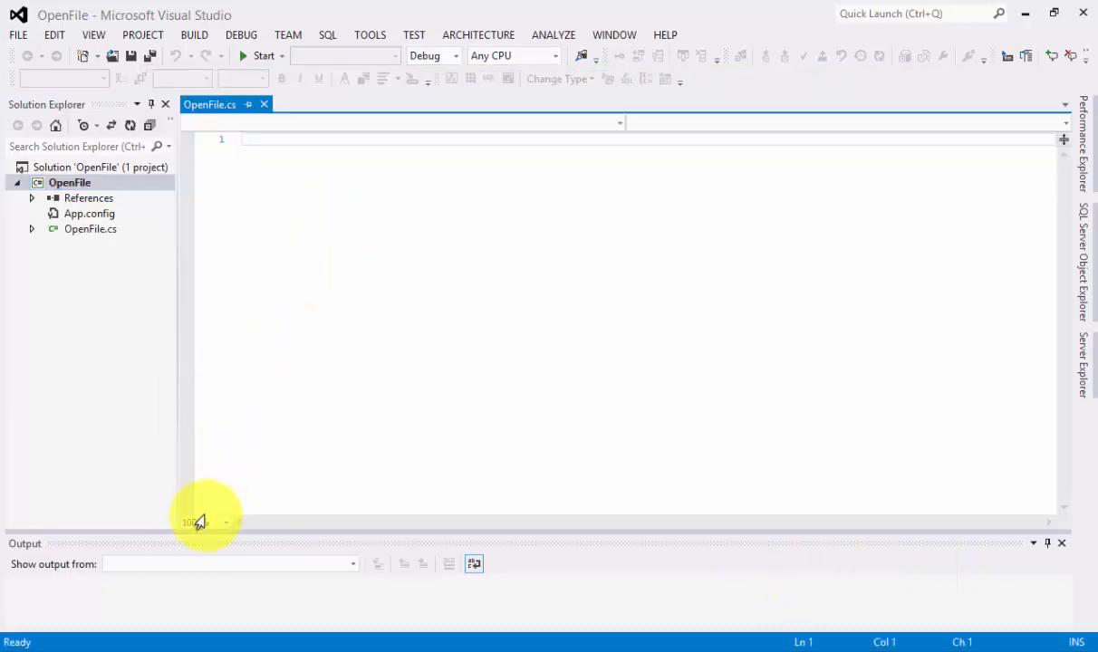
# Zoom the editor to 200% and write the using System and using System.IO lines.
pyautogui.click(227, 532)
pyautogui.click(202, 609)
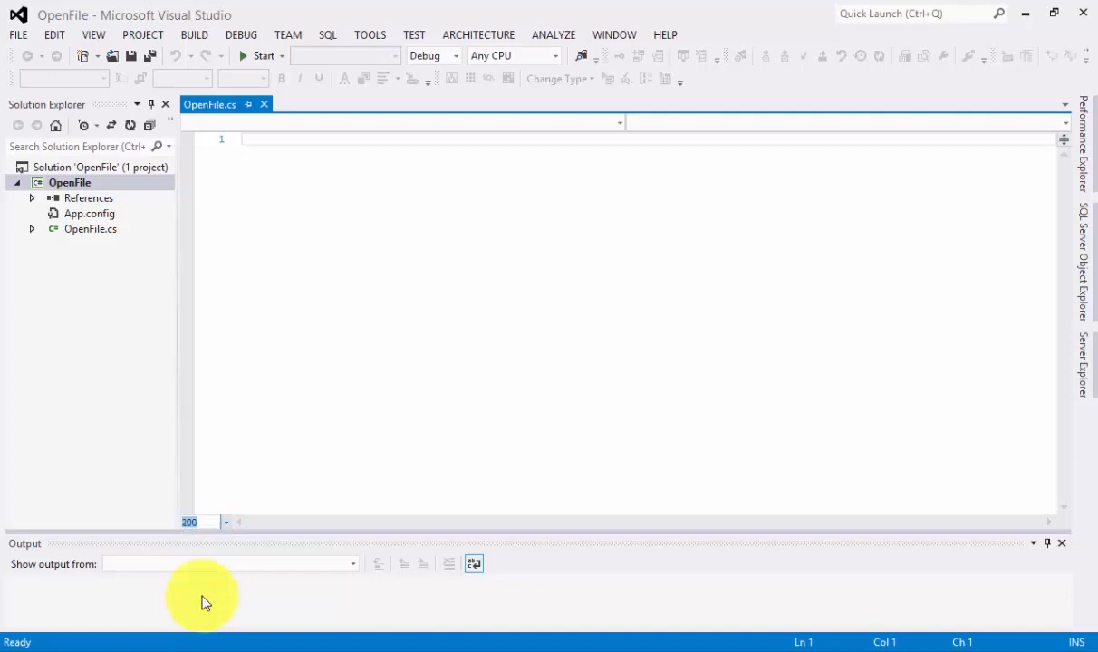
pyautogui.click(345, 152)
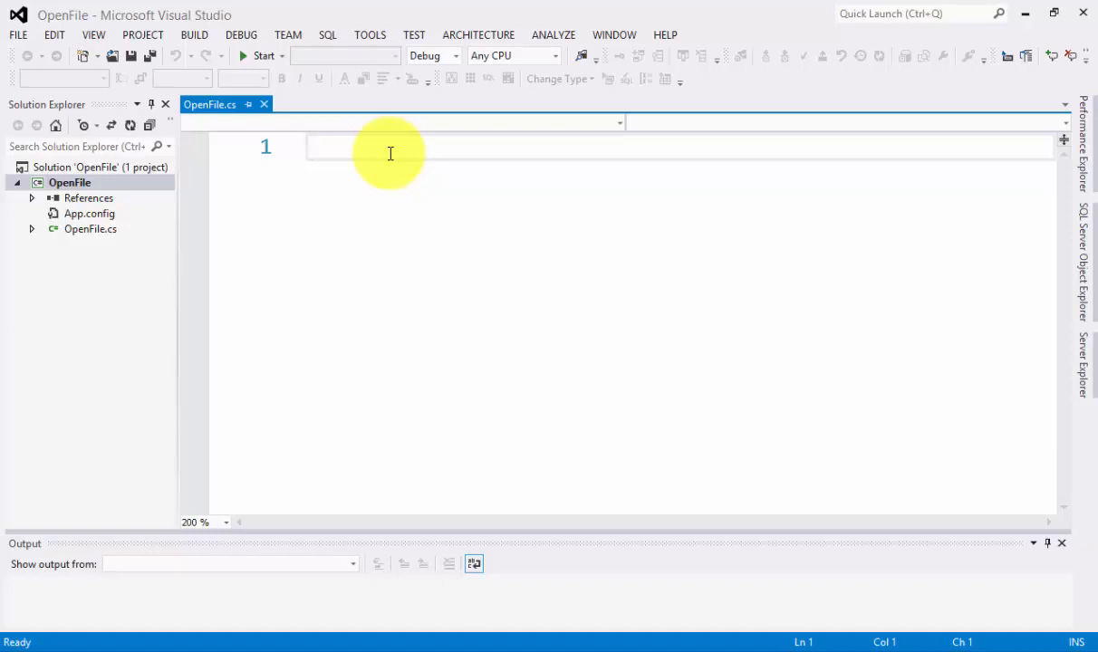
pyautogui.write('using Sy')
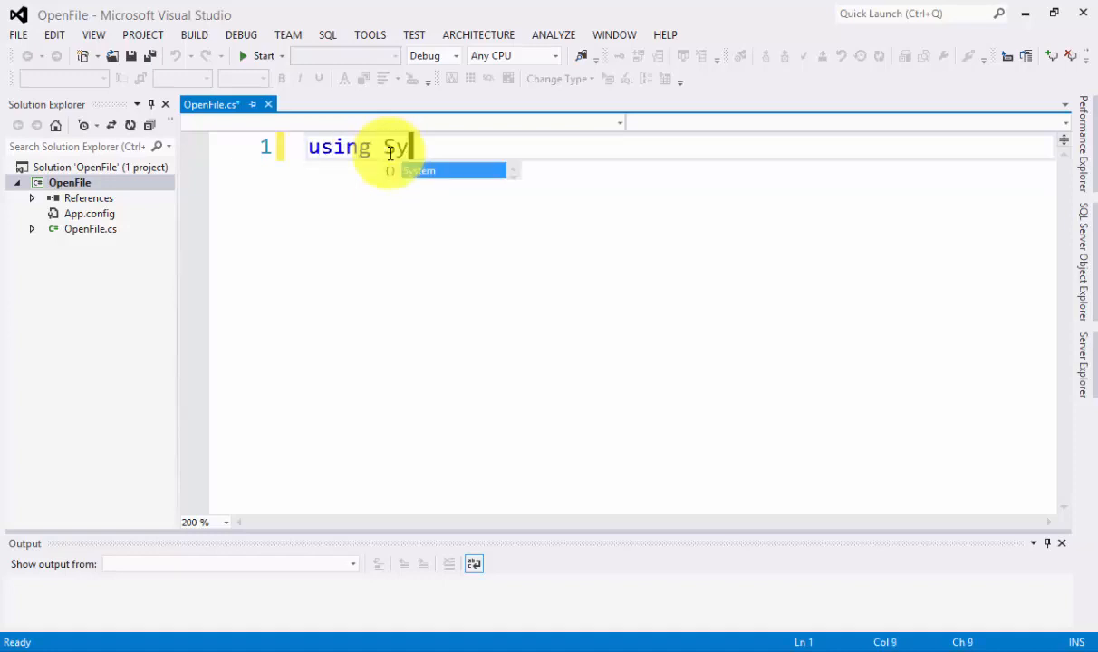
pyautogui.write('stem;')
pyautogui.press('Return')
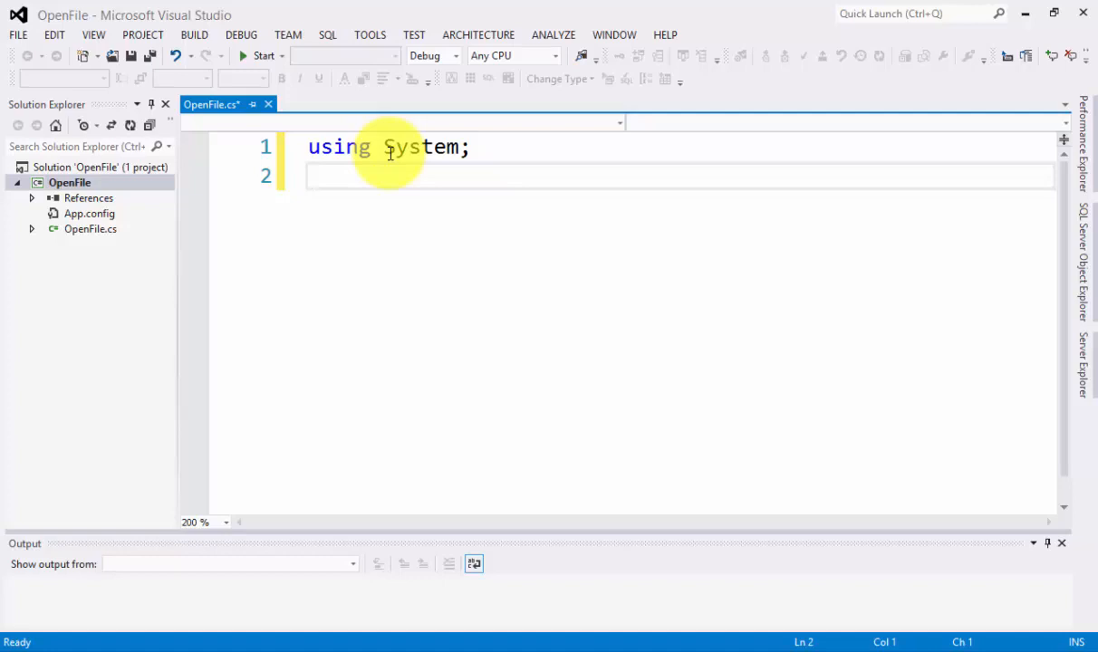
pyautogui.write('using System')
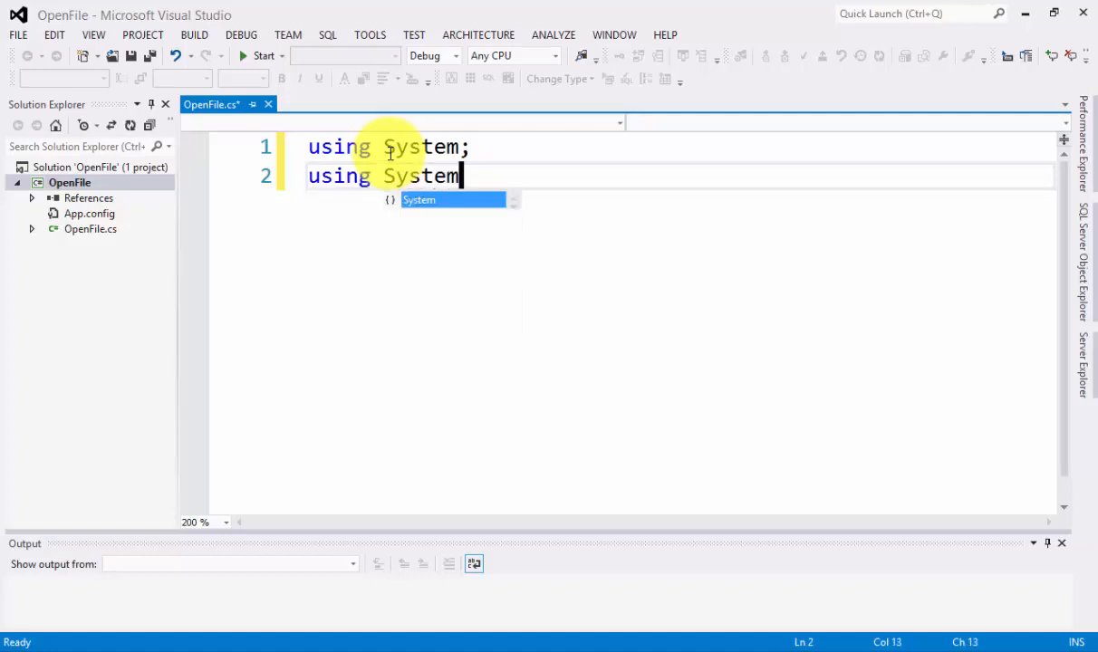
pyautogui.write('.I')
pyautogui.press('Tab')
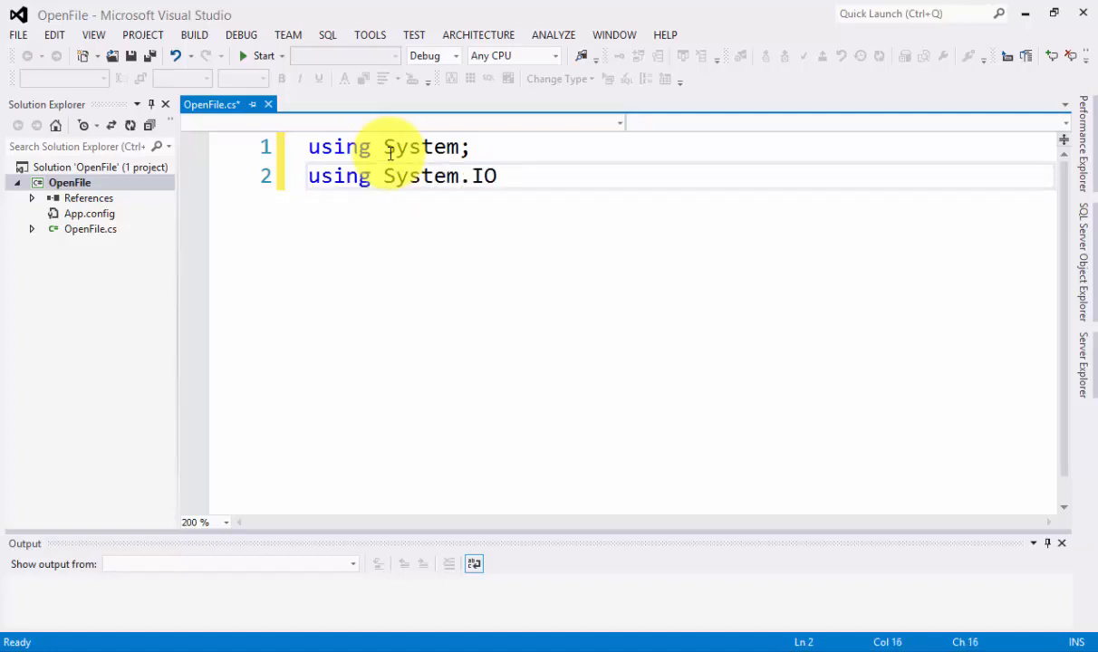
pyautogui.write(';')
pyautogui.press('Return')
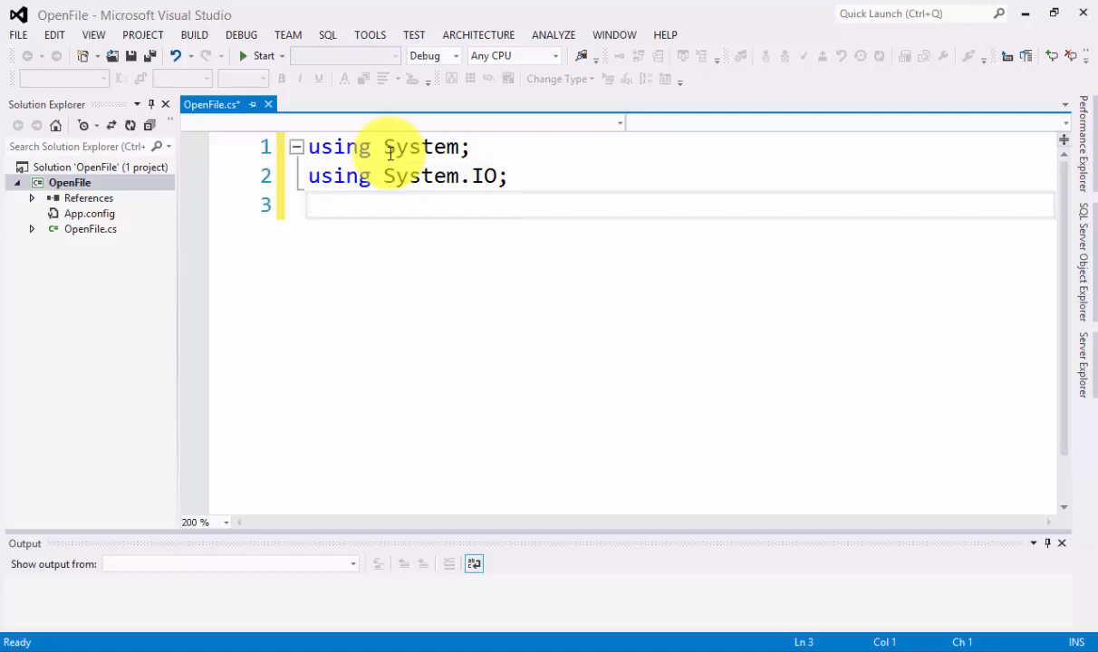
pyautogui.write('p')
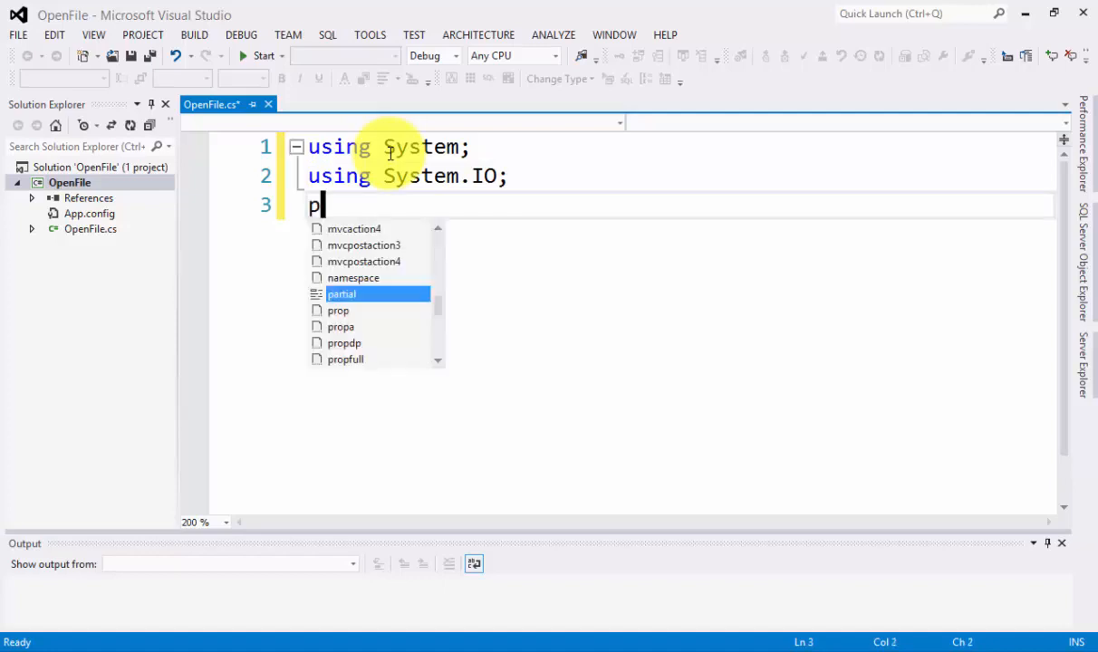
pyautogui.write('ublic ')
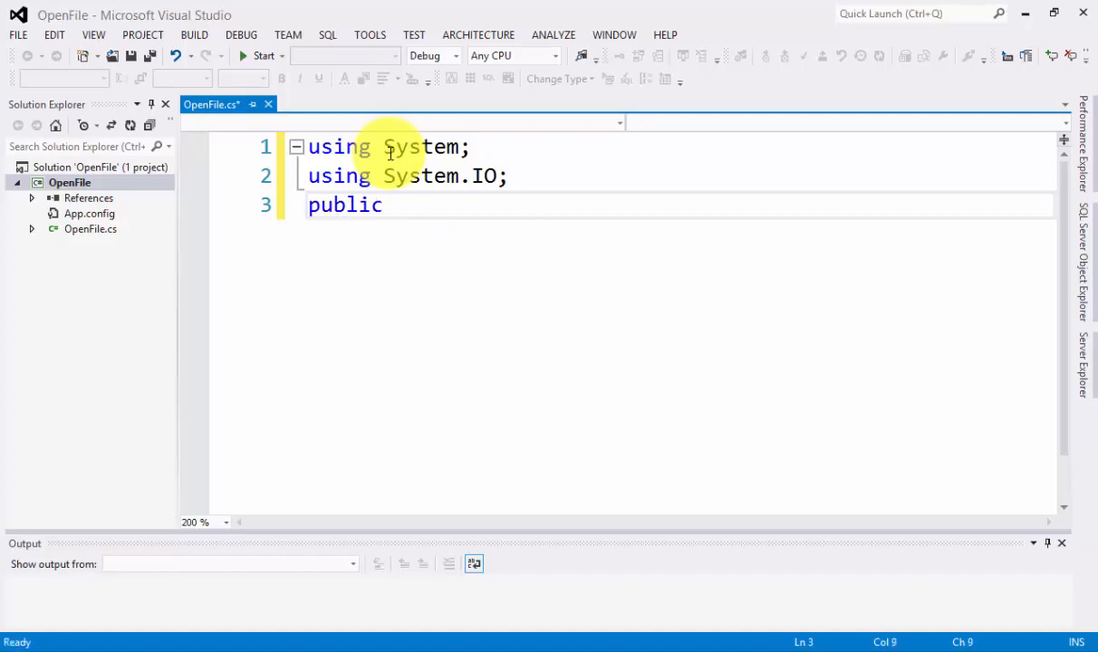
pyautogui.write('class ')
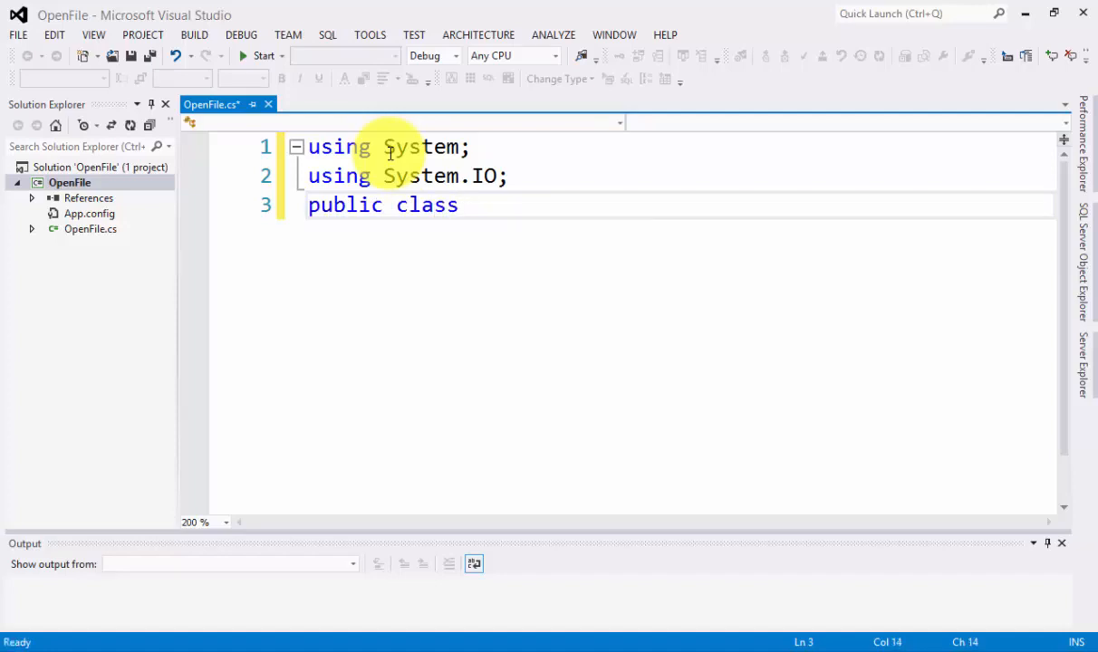
pyautogui.write('OpenFi')
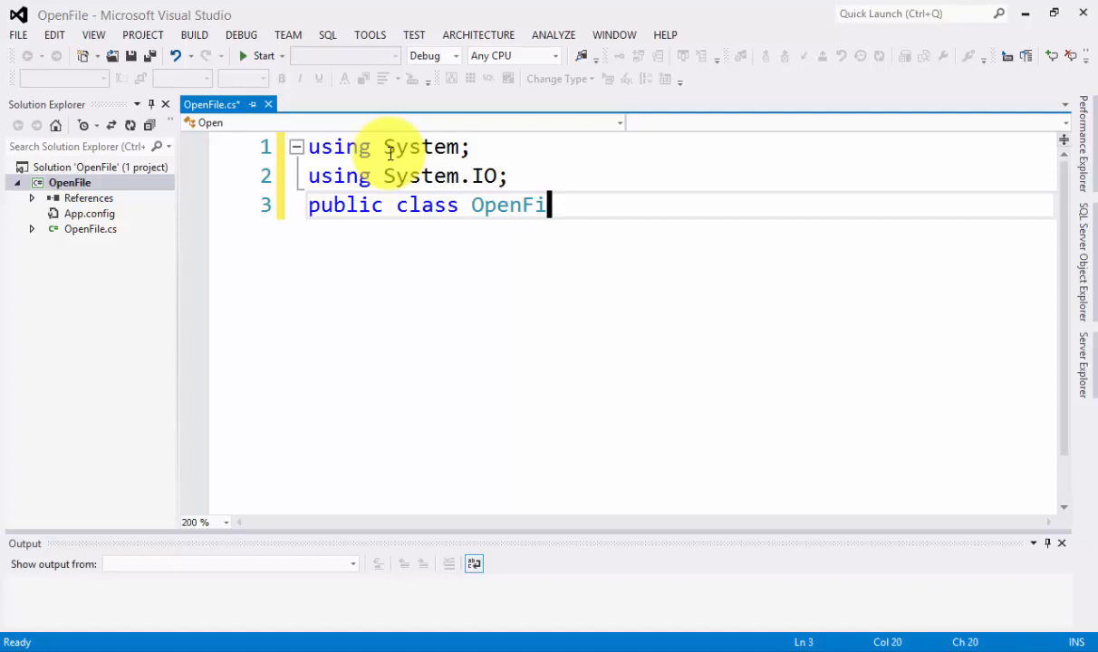
pyautogui.write('le { }')
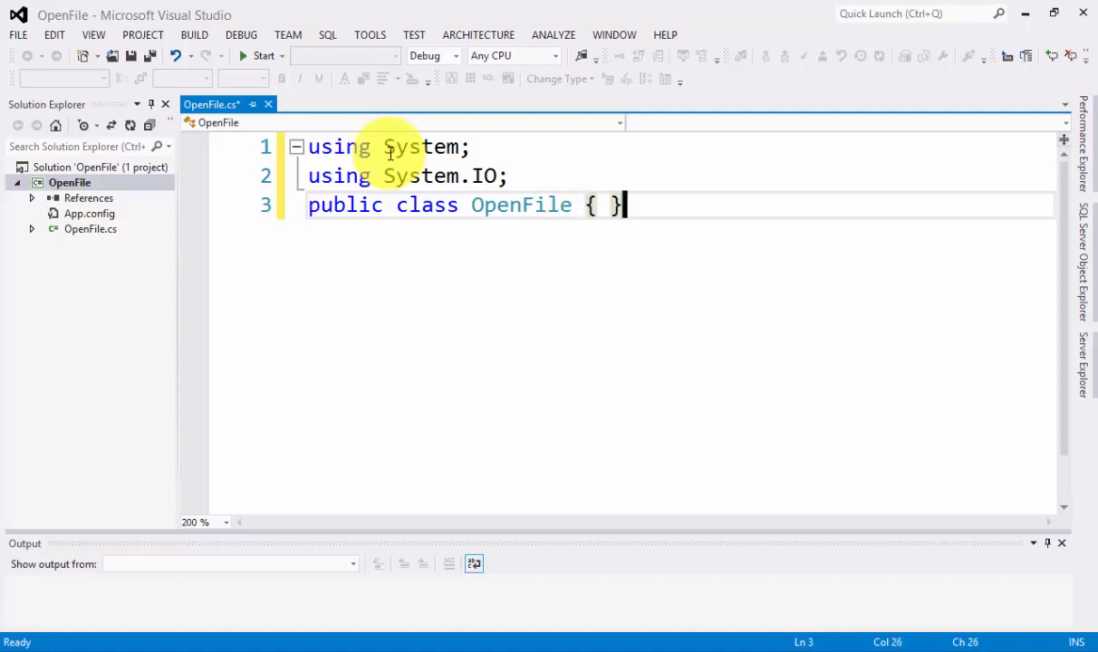
# Write the OpenFile class with an empty public static void Main() method inside it.
pyautogui.press('Left')
pyautogui.press('Return')
pyautogui.press('Return')
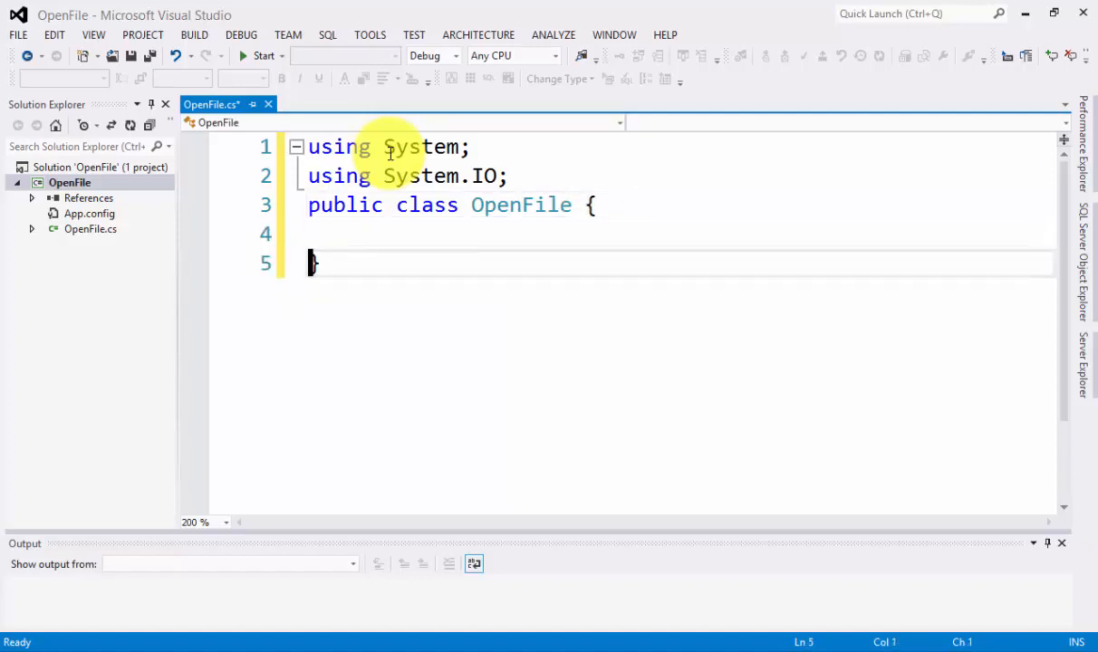
pyautogui.press('Up')
pyautogui.write('pub')
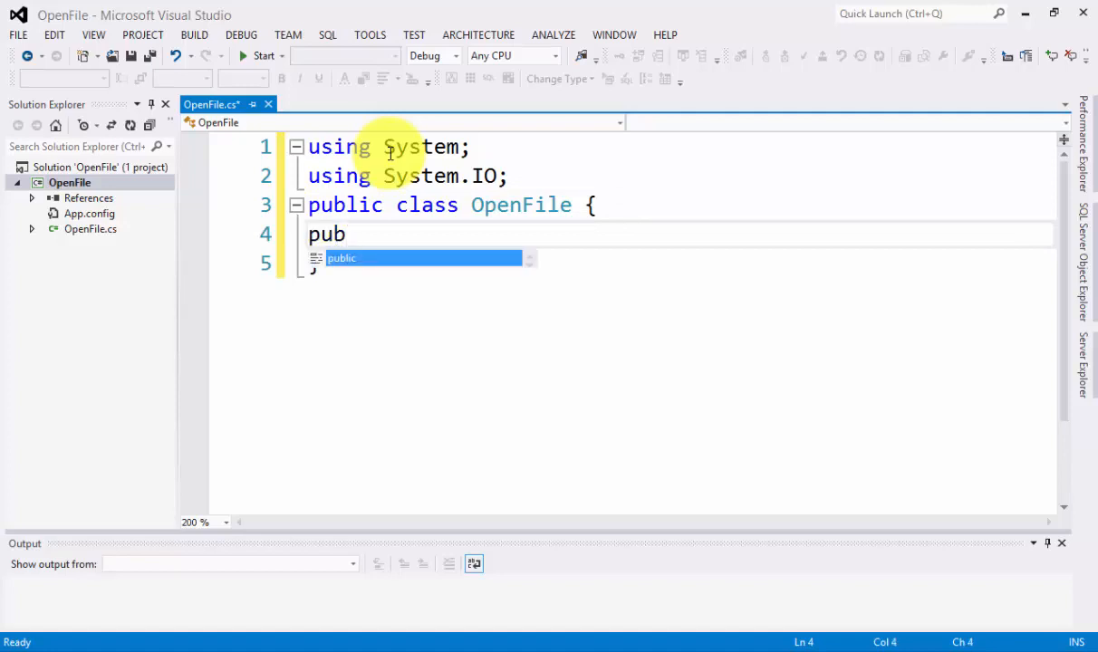
pyautogui.write('lic ')
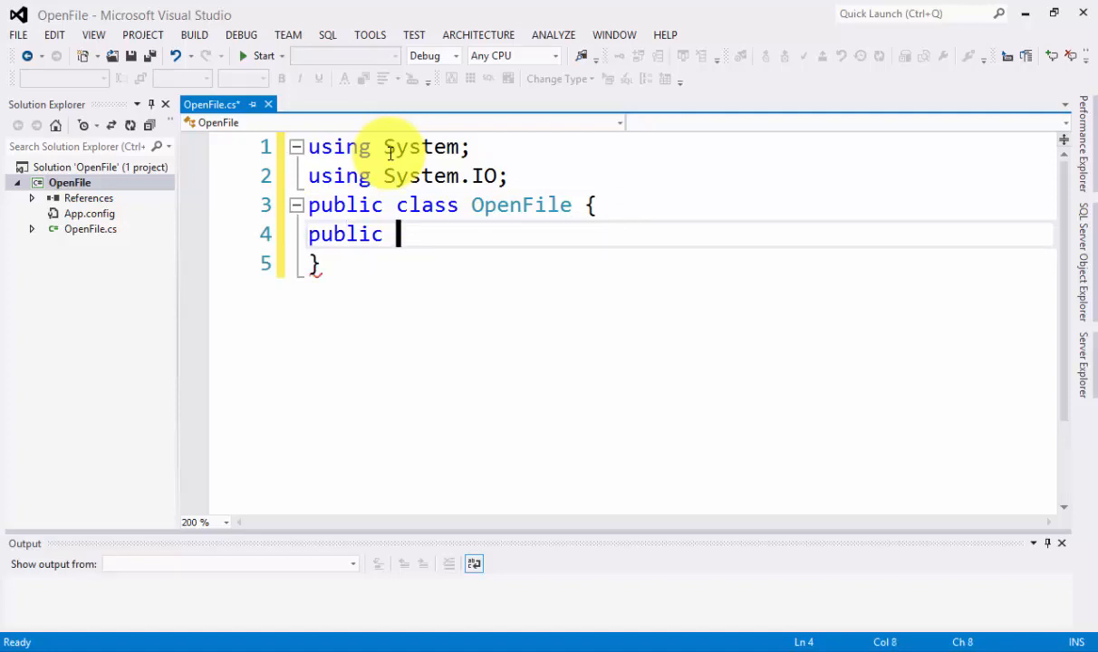
pyautogui.write('stat')
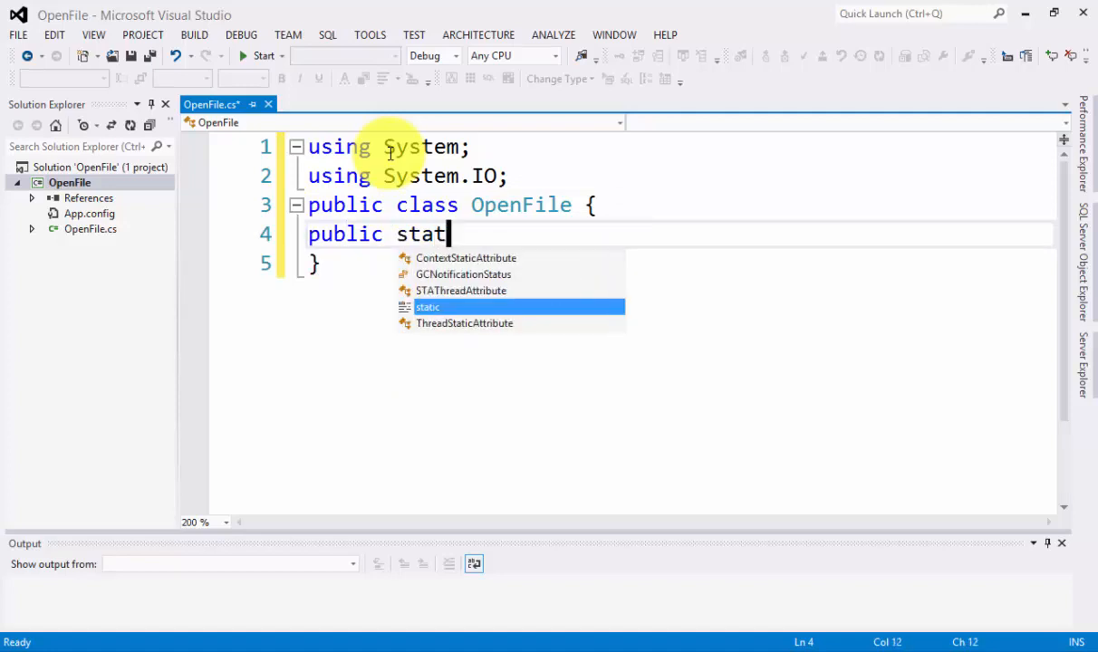
pyautogui.write('ic void ')
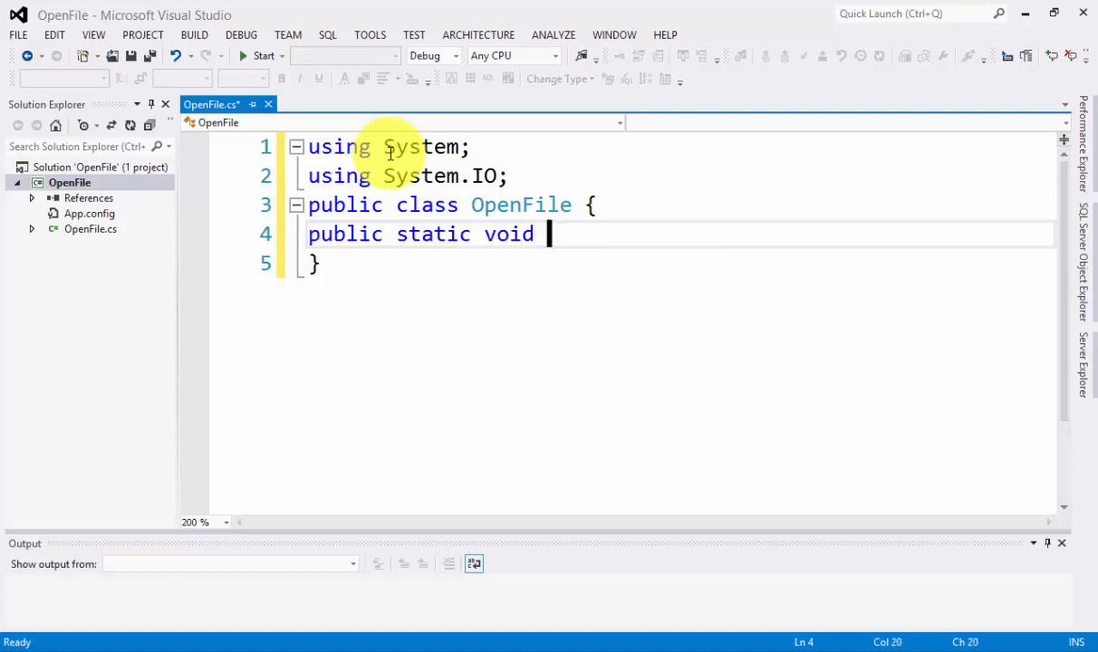
pyautogui.write('Main() ')
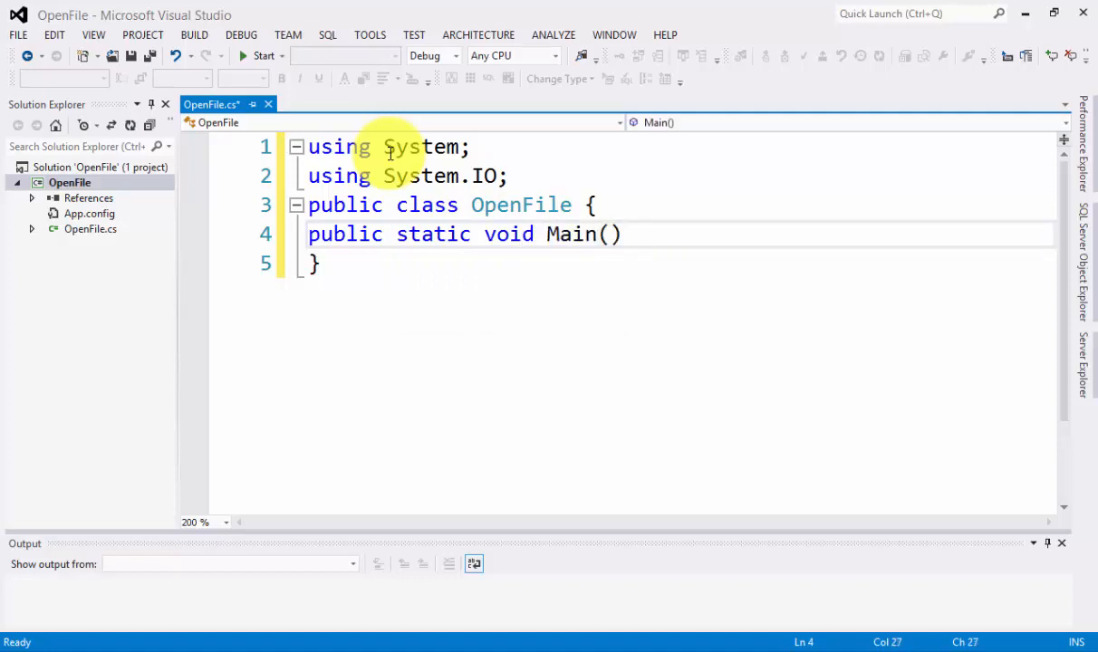
pyautogui.write('{ }')
pyautogui.press('Left')
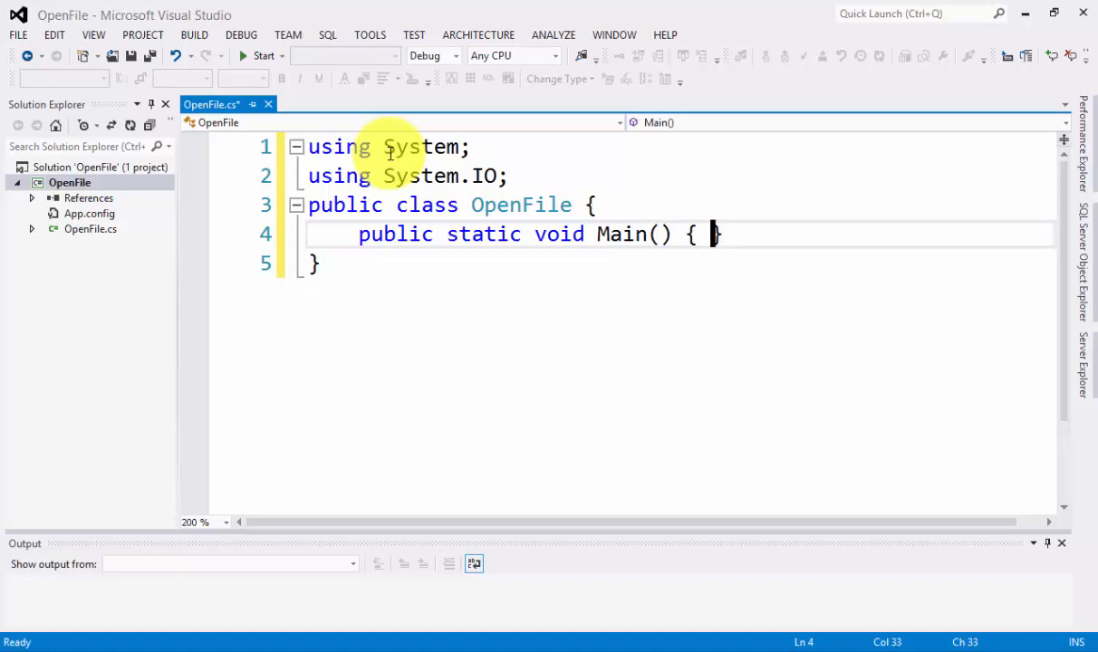
pyautogui.press('Return')
pyautogui.press('Return')
# Declare string PATH = null and print the "PATH :" prompt with Console.WriteLine.
pyautogui.press('Up')
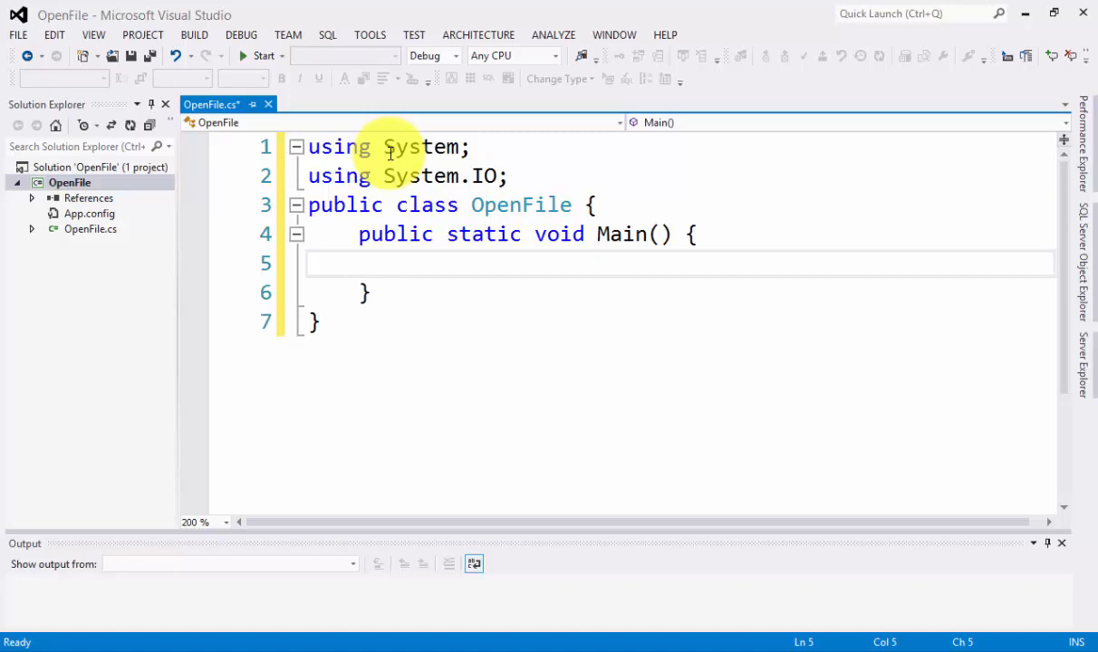
pyautogui.write('string ')
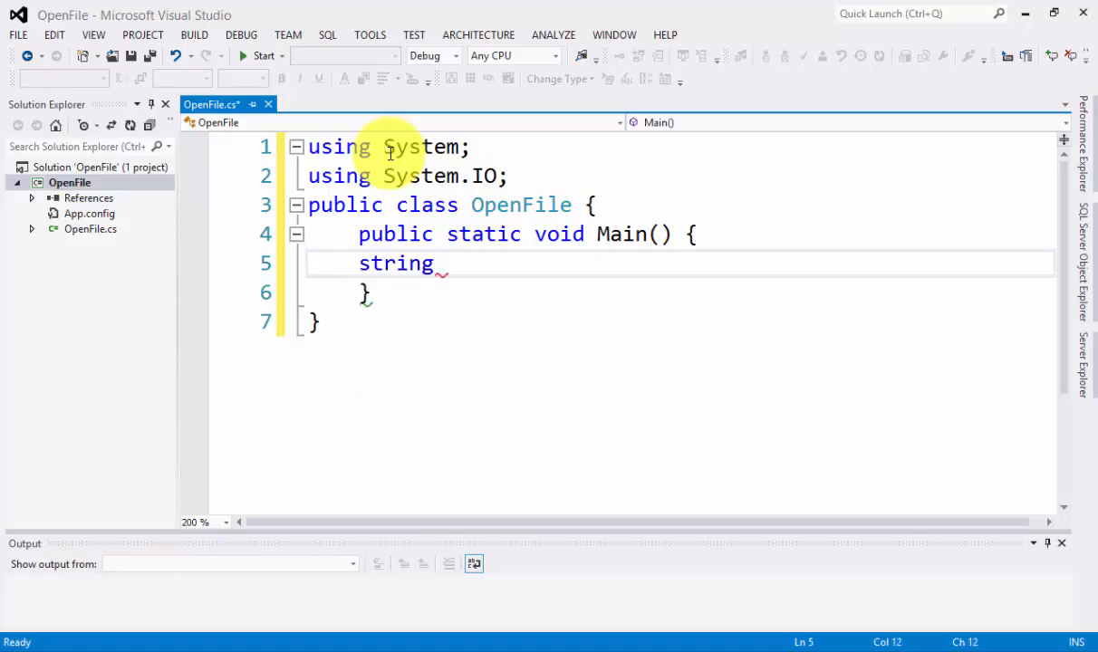
pyautogui.write('PATH')
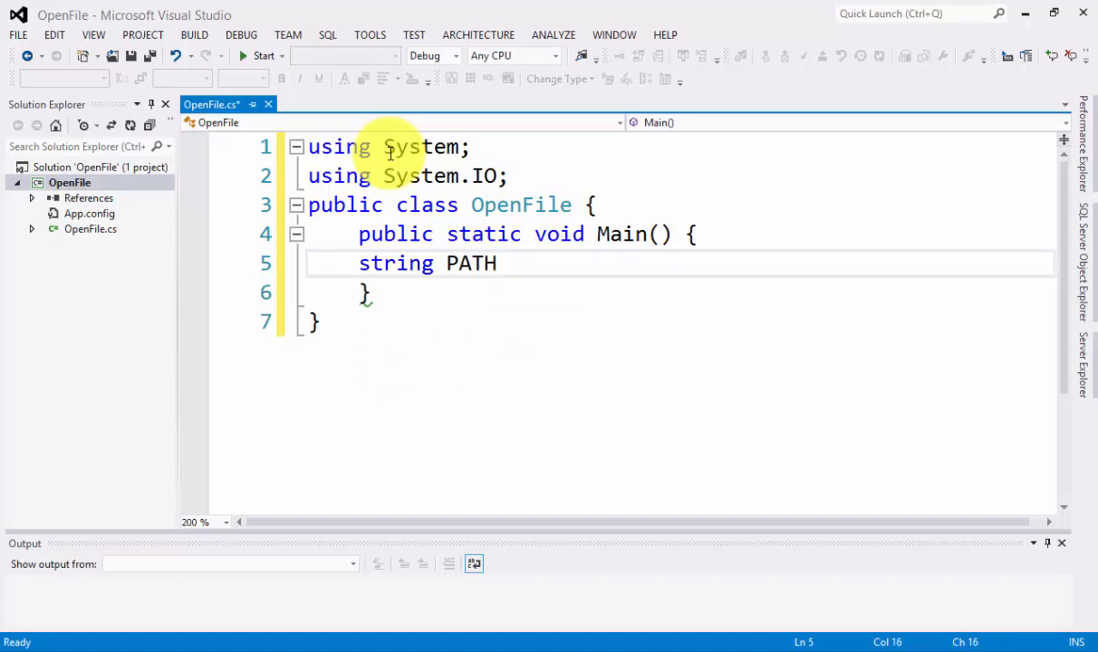
pyautogui.write(' = ')
pyautogui.write('N')
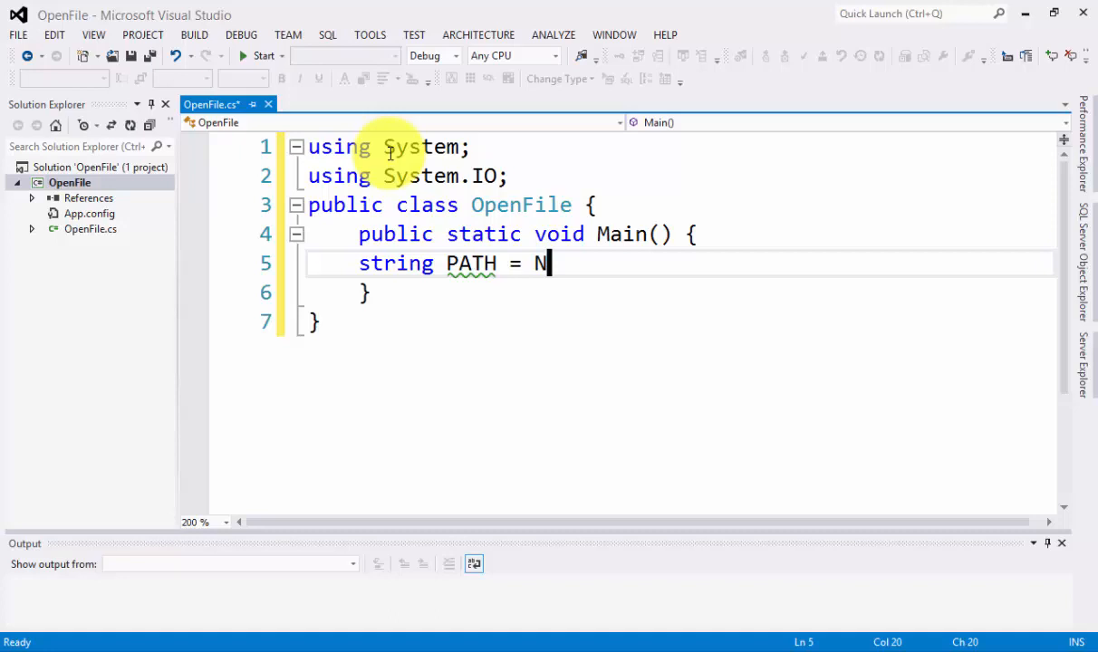
pyautogui.write('ULL')
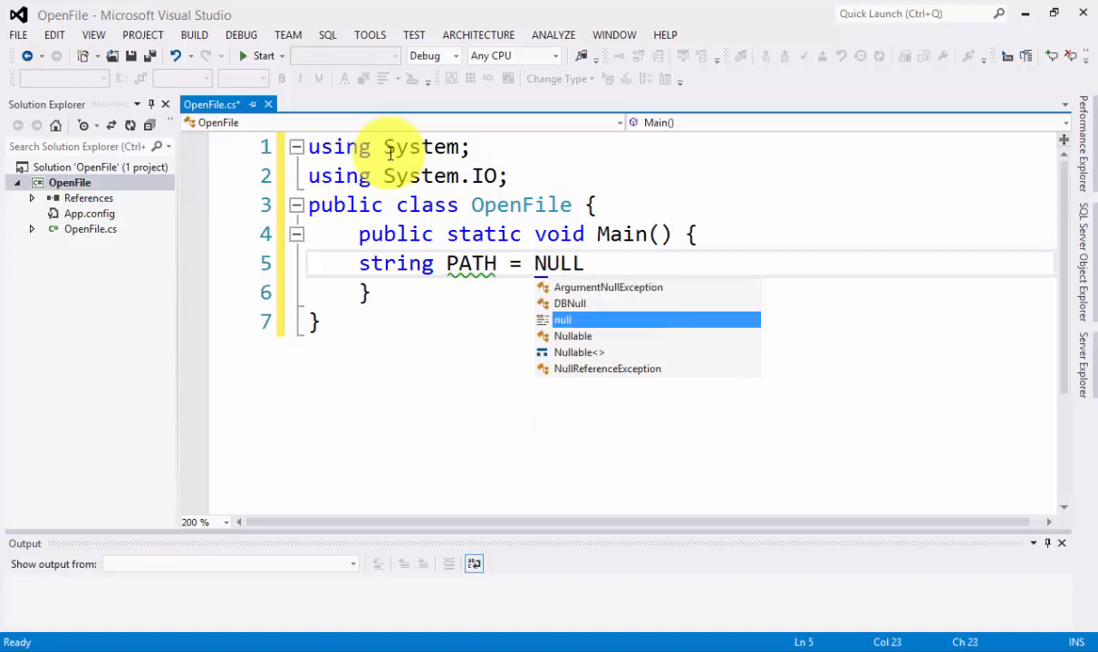
pyautogui.press('Tab')
pyautogui.write(';')
pyautogui.press('Return')
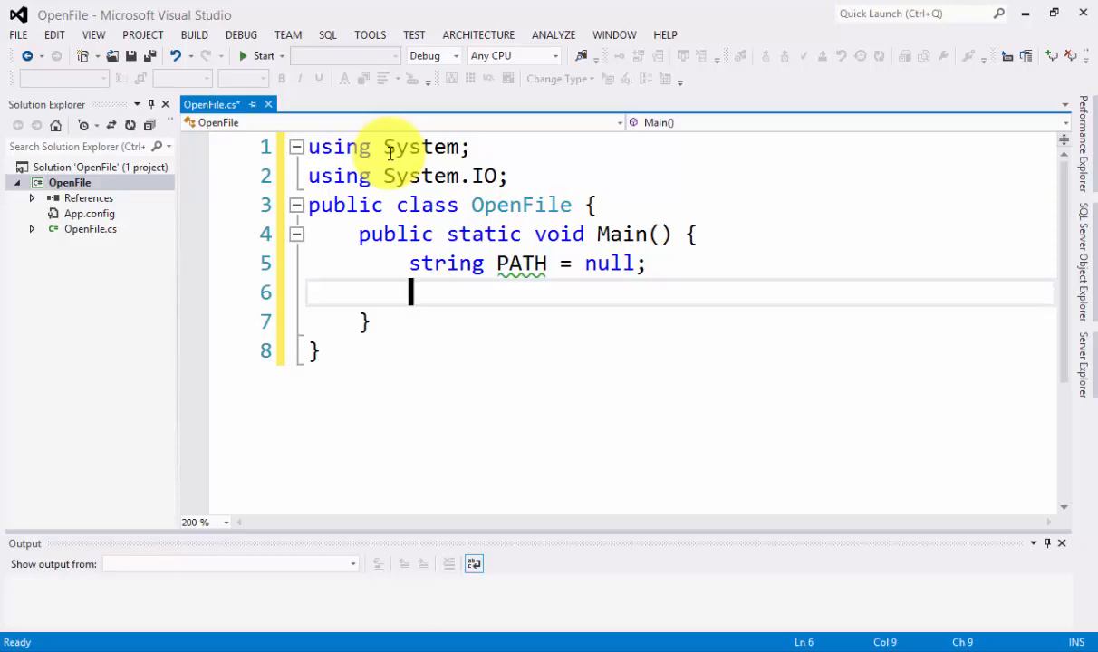
pyautogui.write('CON')
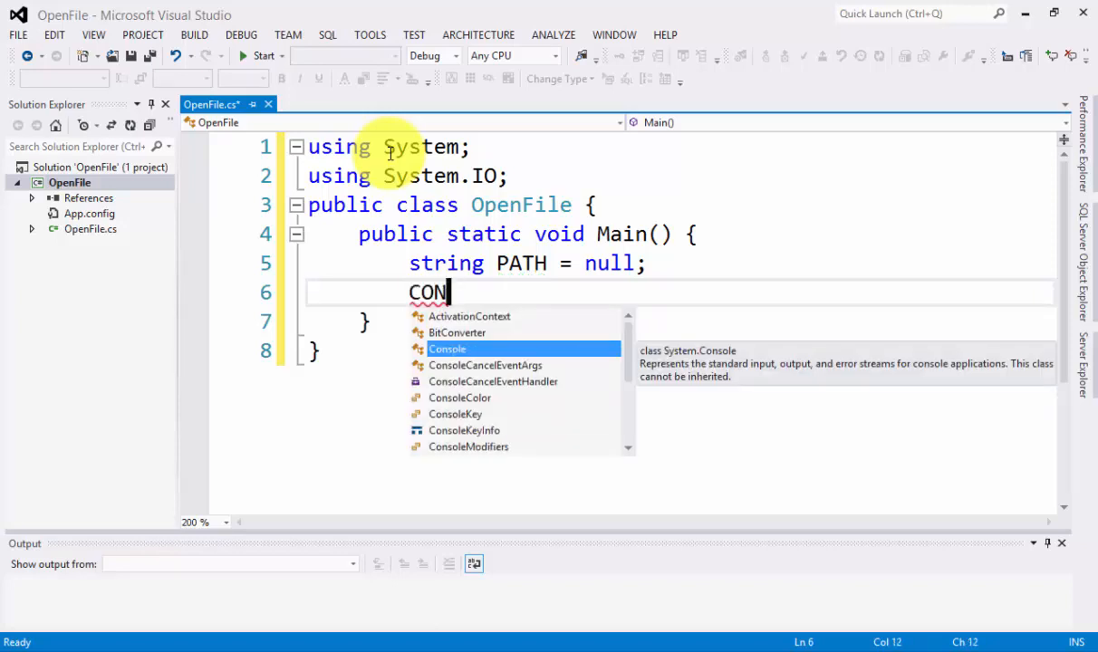
pyautogui.press('Tab')
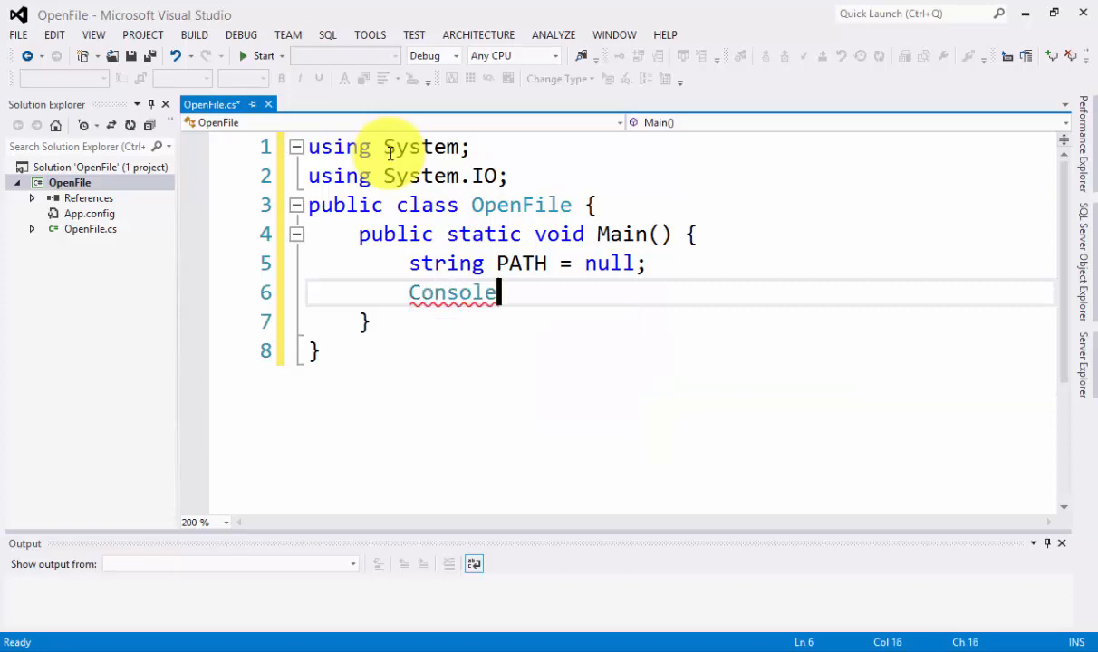
pyautogui.write('.')
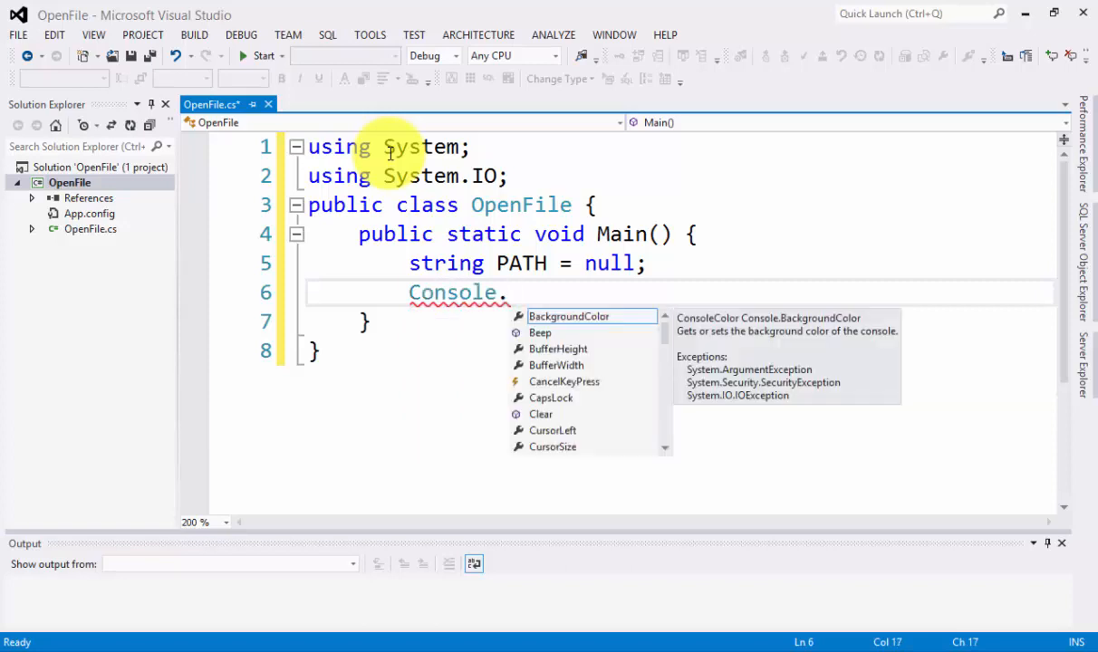
pyautogui.write('Write')
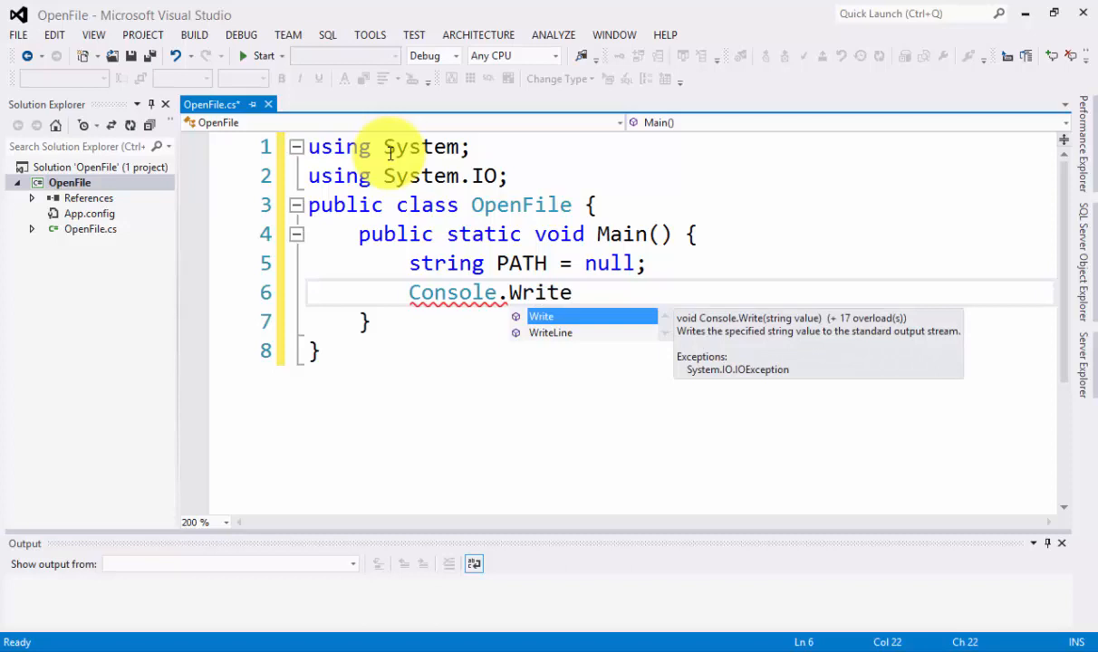
pyautogui.press('Down')
pyautogui.press('Tab')
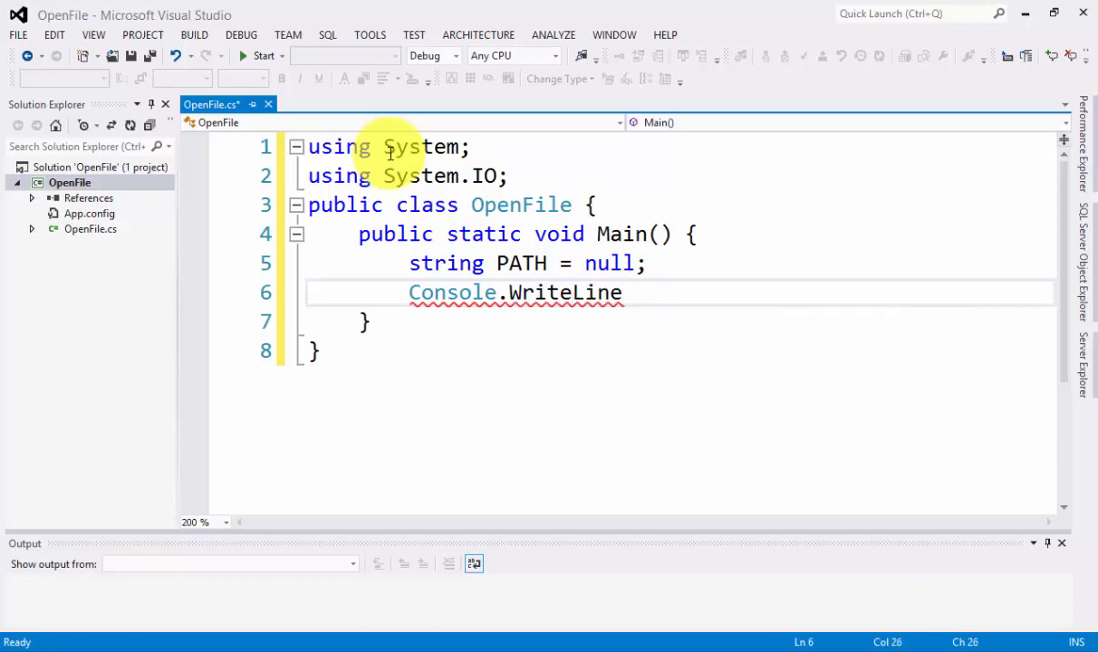
pyautogui.write('(')
pyautogui.write('"P')
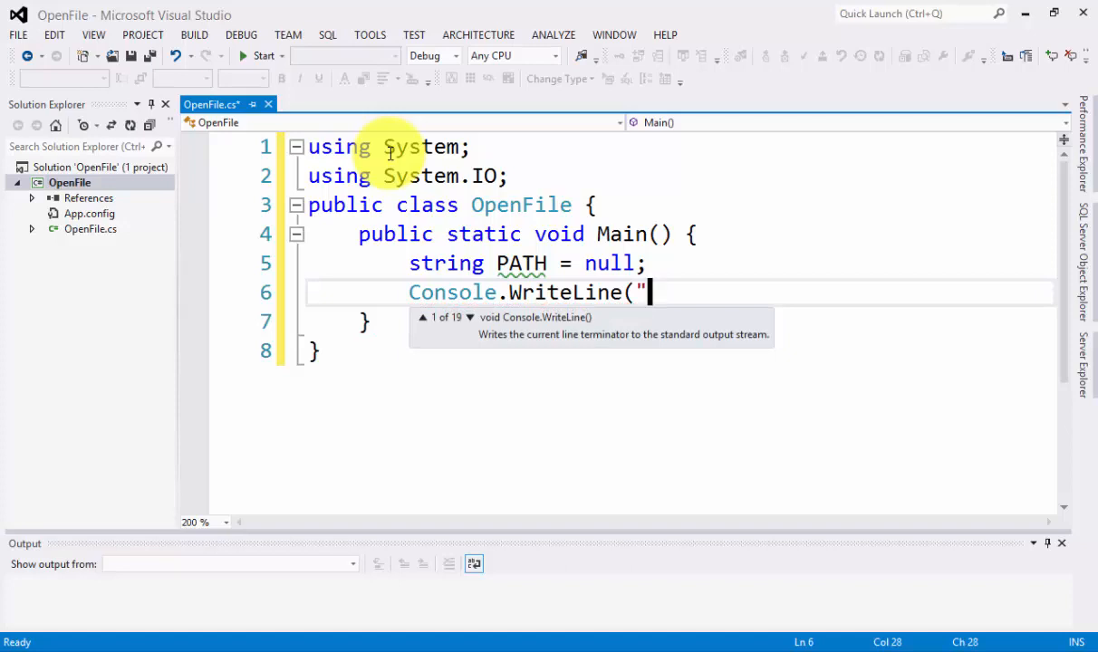
pyautogui.write('a')
pyautogui.press('BackSpace')
pyautogui.press('BackSpace')
pyautogui.write('A')
pyautogui.write('TH')
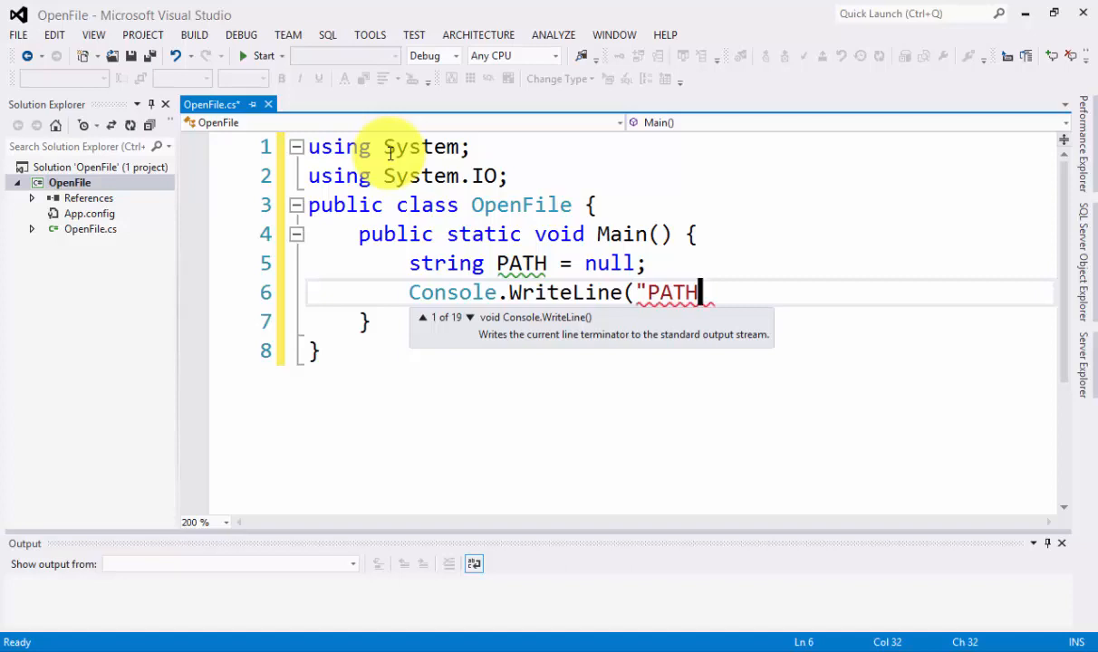
pyautogui.write(' :"')
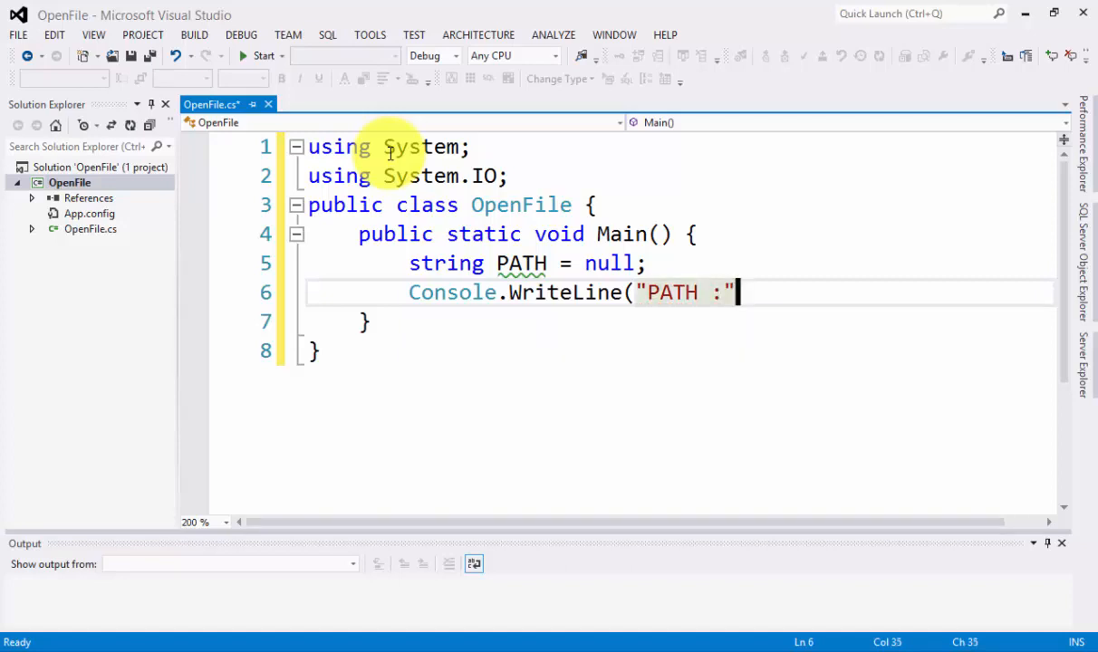
pyautogui.write(');')
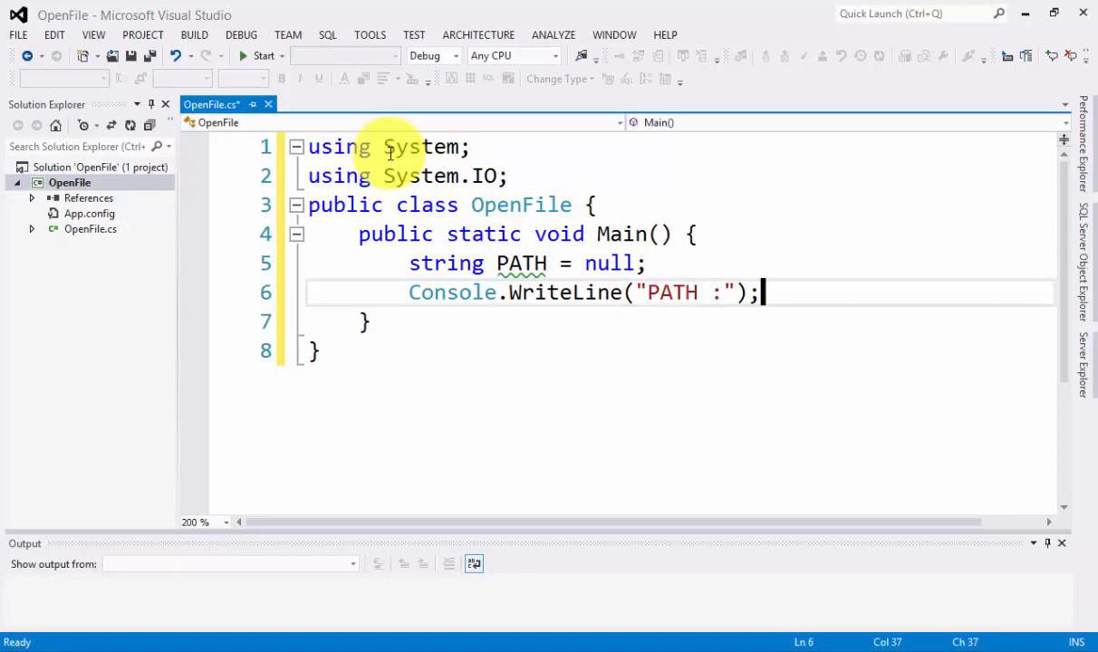
pyautogui.press('Return')
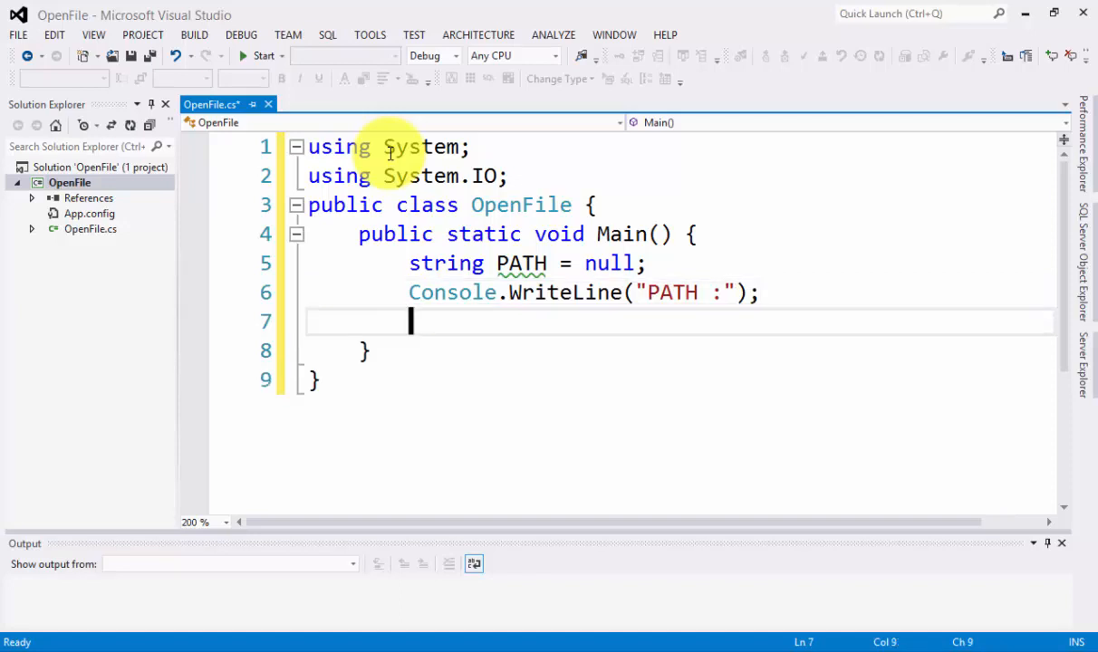
pyautogui.write('pat')
# Assign PATH = Console.ReadLine(); and continue on a new line.
pyautogui.press('BackSpace')
pyautogui.press('BackSpace')
pyautogui.press('BackSpace')
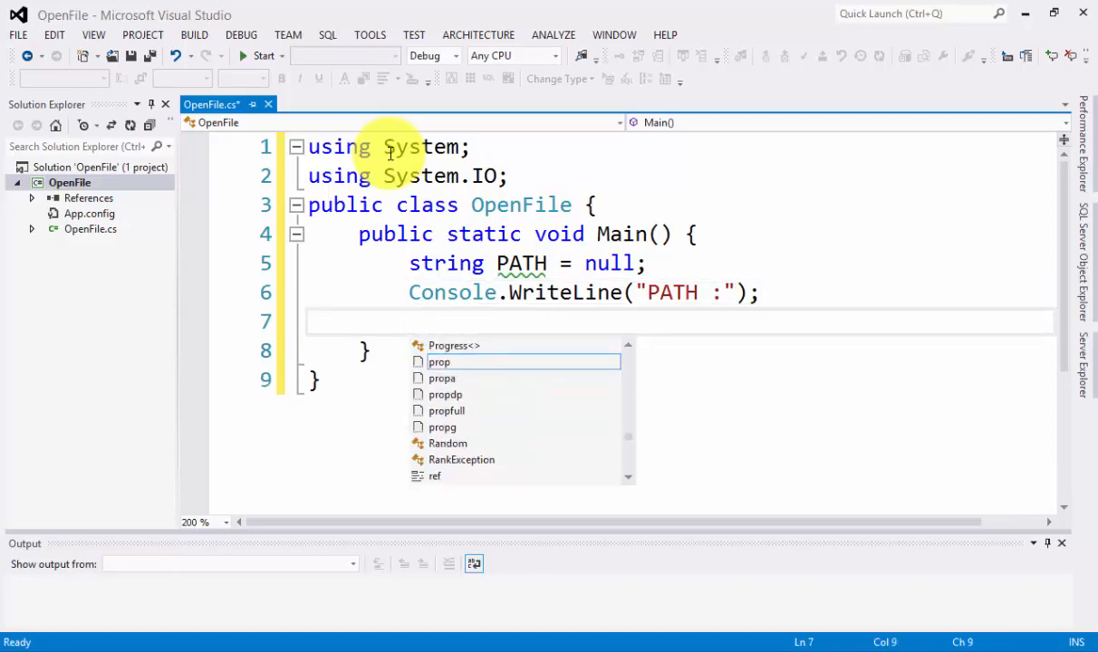
pyautogui.write('pa')
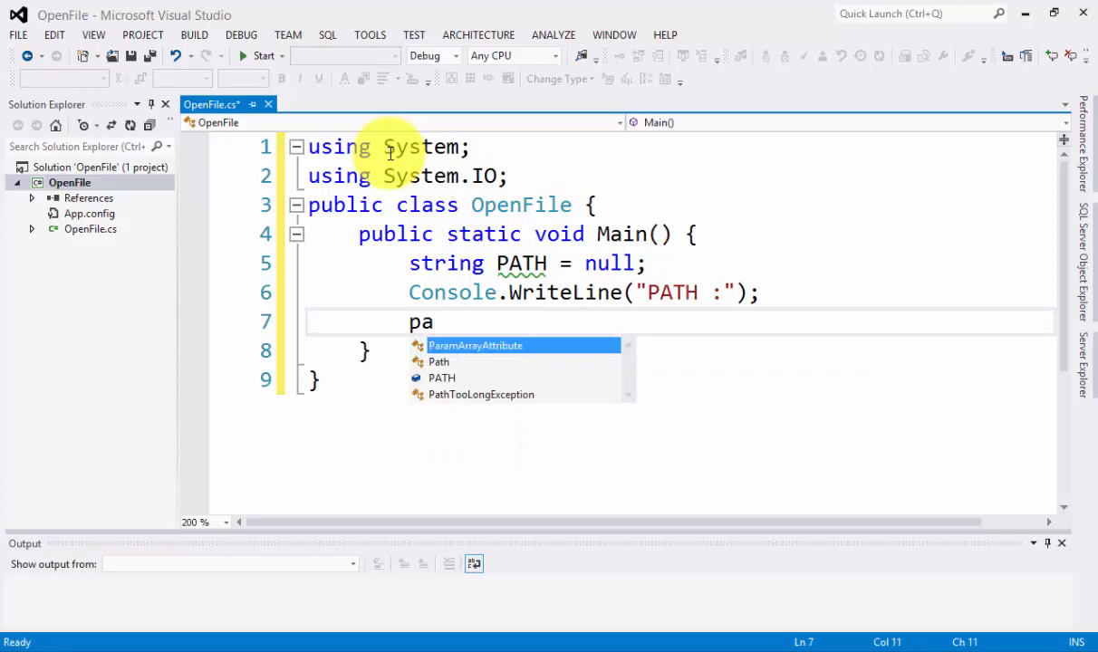
pyautogui.press('Down')
pyautogui.press('Down')
pyautogui.press('Tab')
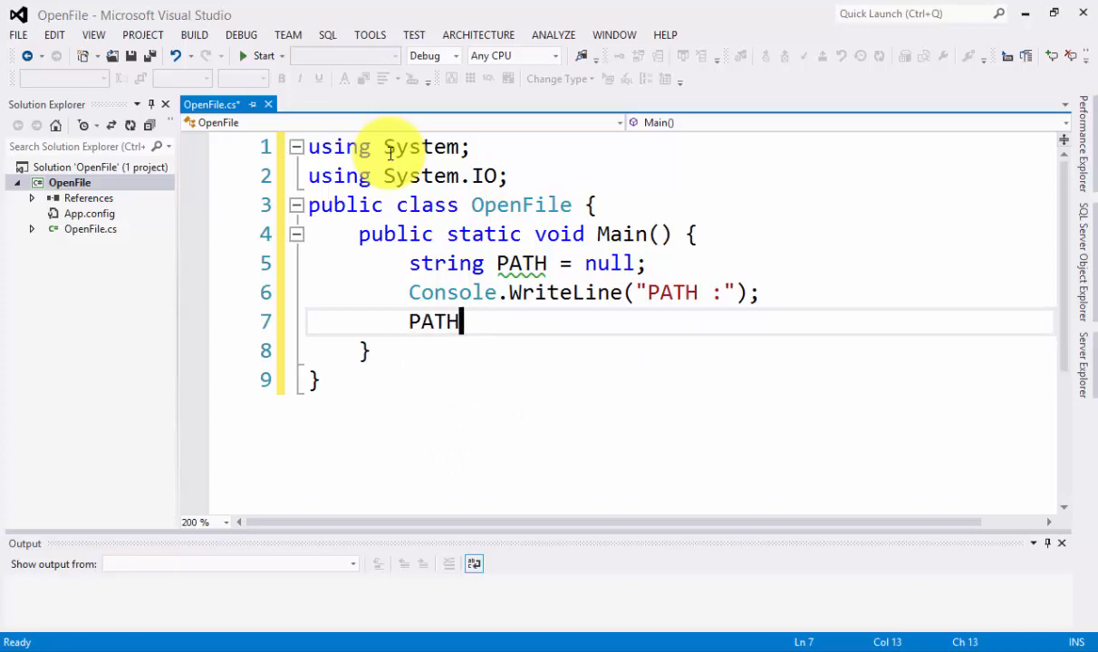
pyautogui.write('= Co')
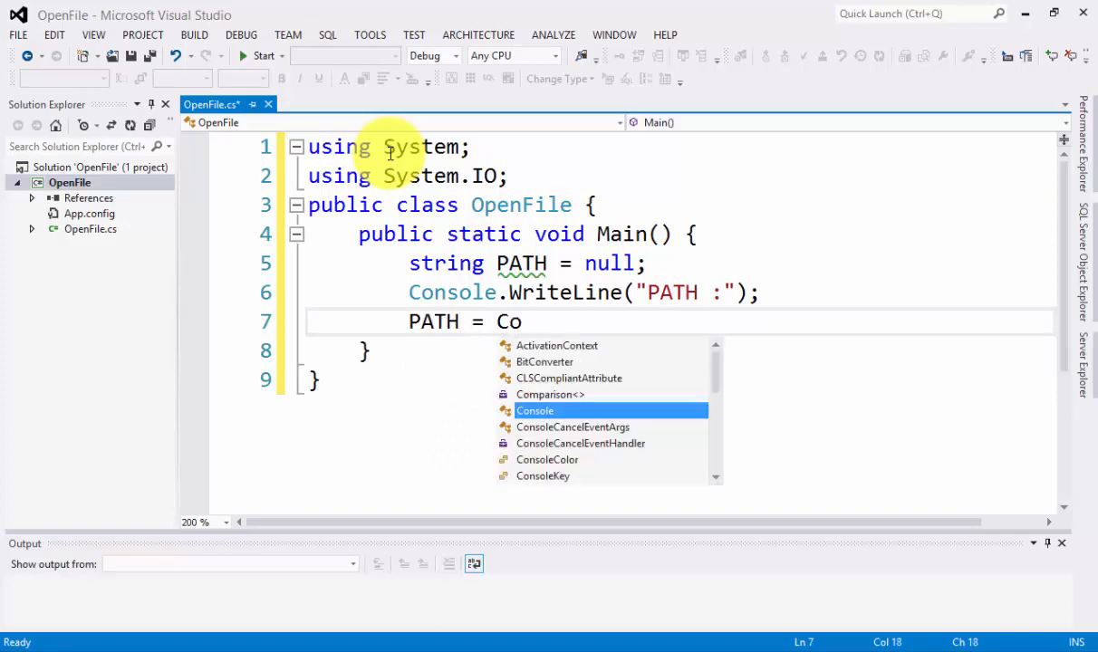
pyautogui.write('n')
pyautogui.press('Tab')
pyautogui.write('.')
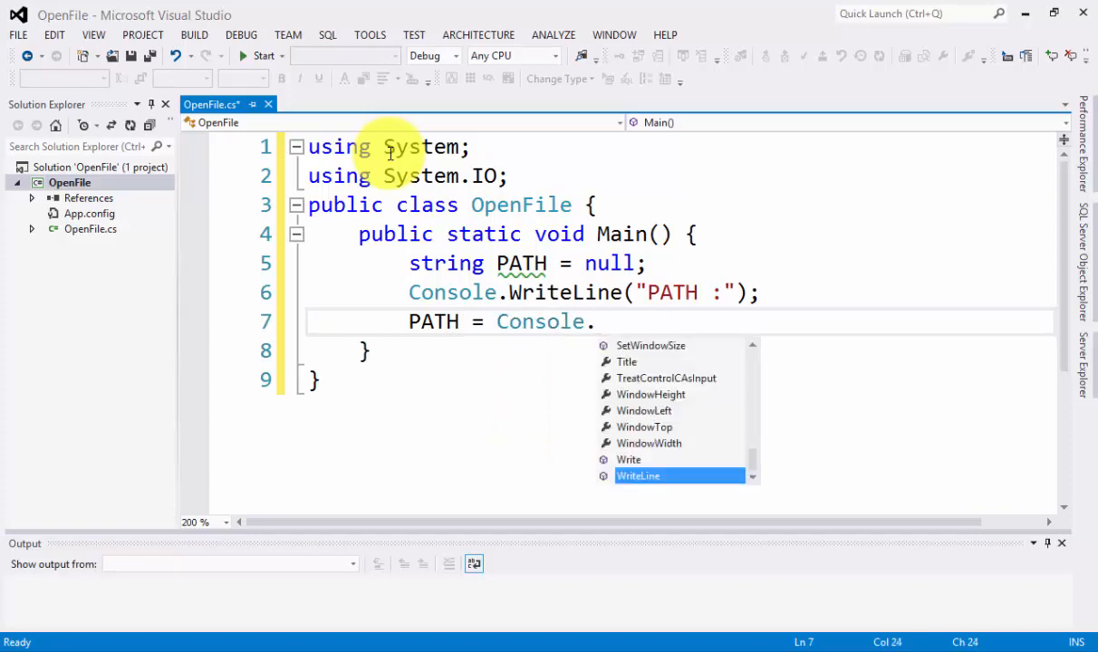
pyautogui.write('Re')
pyautogui.press('Escape')
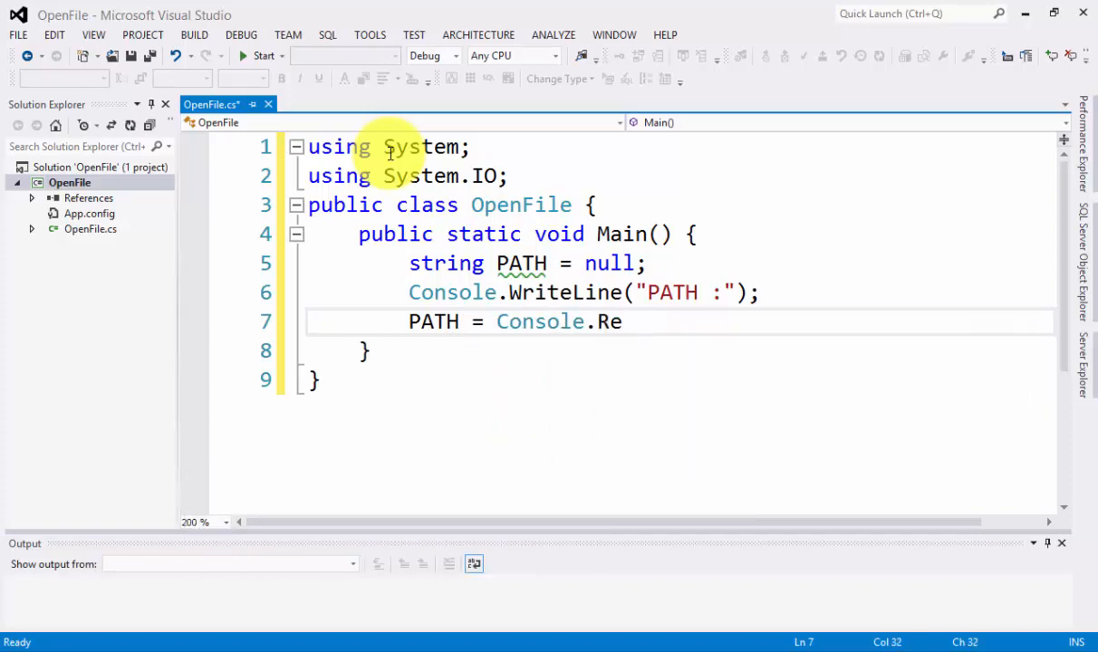
pyautogui.write('adLine();')
pyautogui.press('Return')
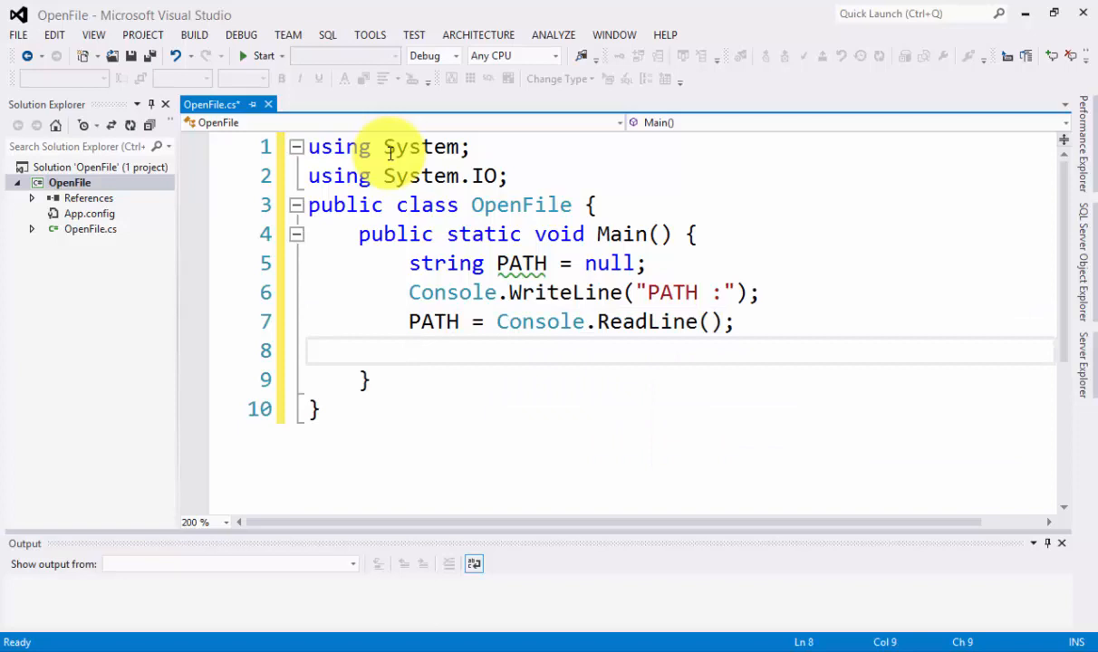
pyautogui.write('S')
pyautogui.write('trea')
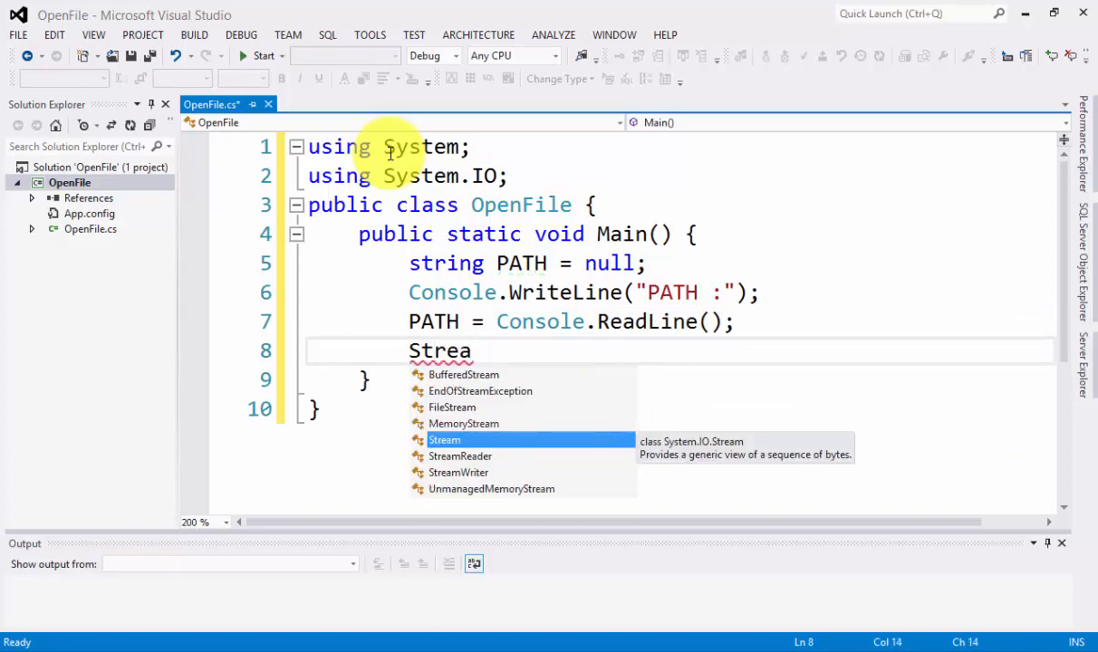
# Write StreamReader YET = File.OpenText, fixing mistyped letters along the way.
pyautogui.press('Down')
pyautogui.press('Down')
pyautogui.press('Escape')
pyautogui.write('mReader')
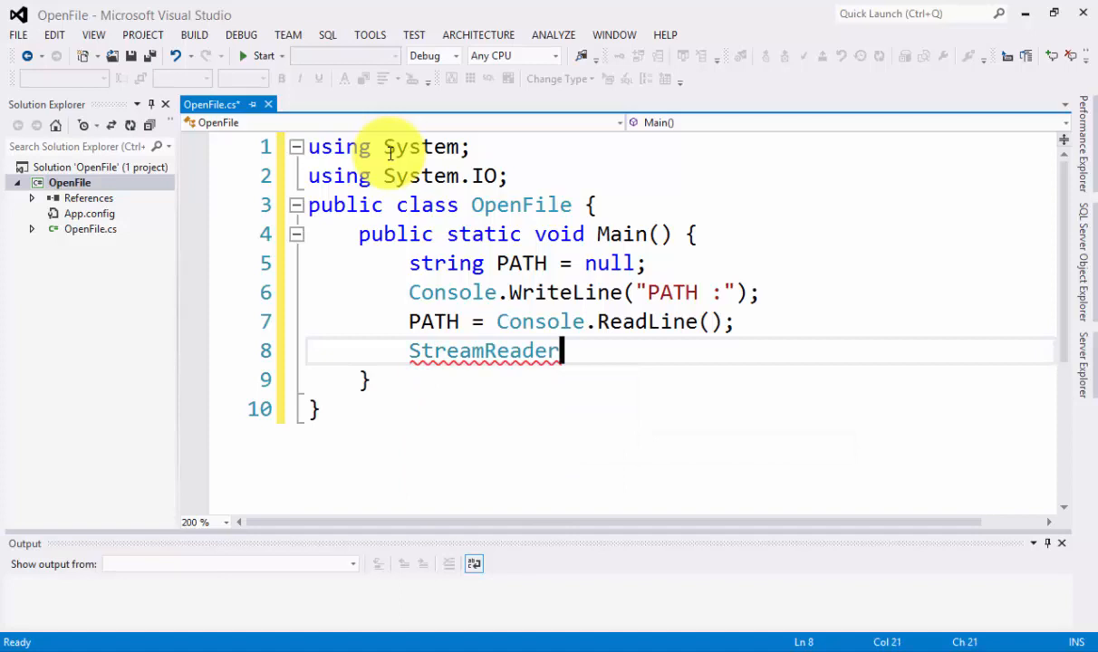
pyautogui.write(' Ye')
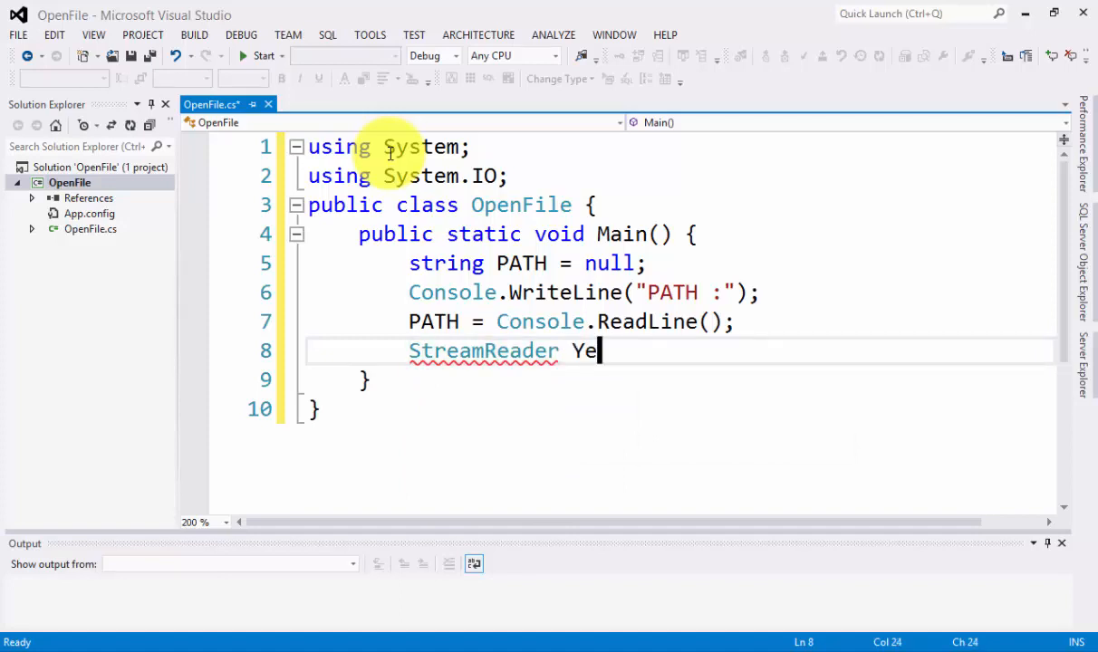
pyautogui.press('BackSpace')
pyautogui.write('ET')
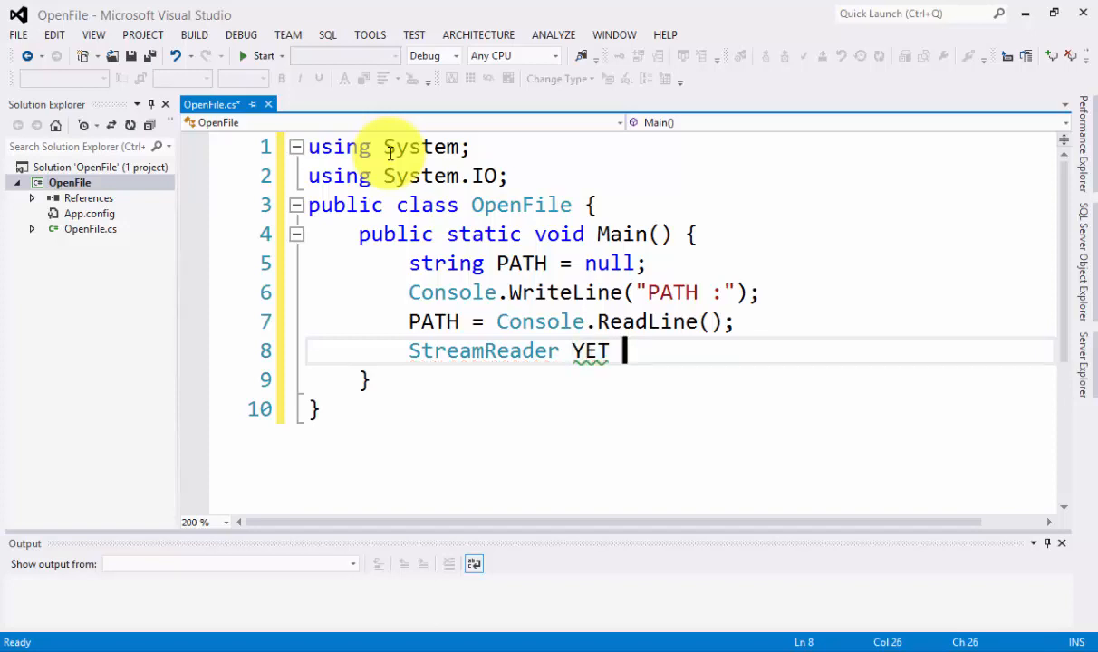
pyautogui.write(' = ')
pyautogui.write('f')
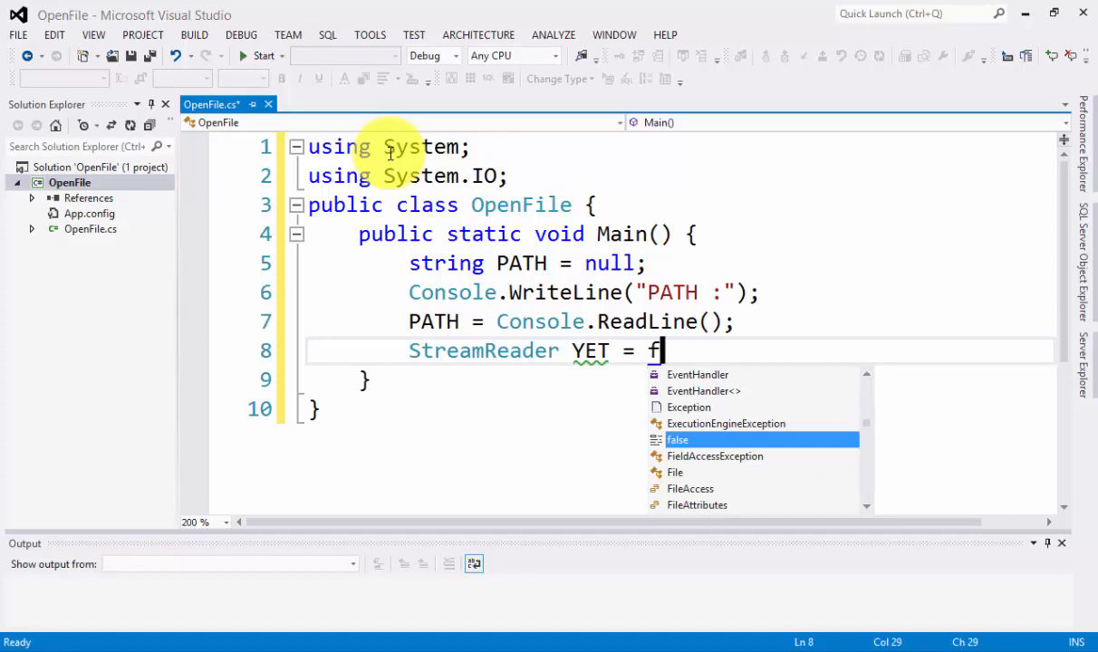
pyautogui.press('Down')
pyautogui.press('Down')
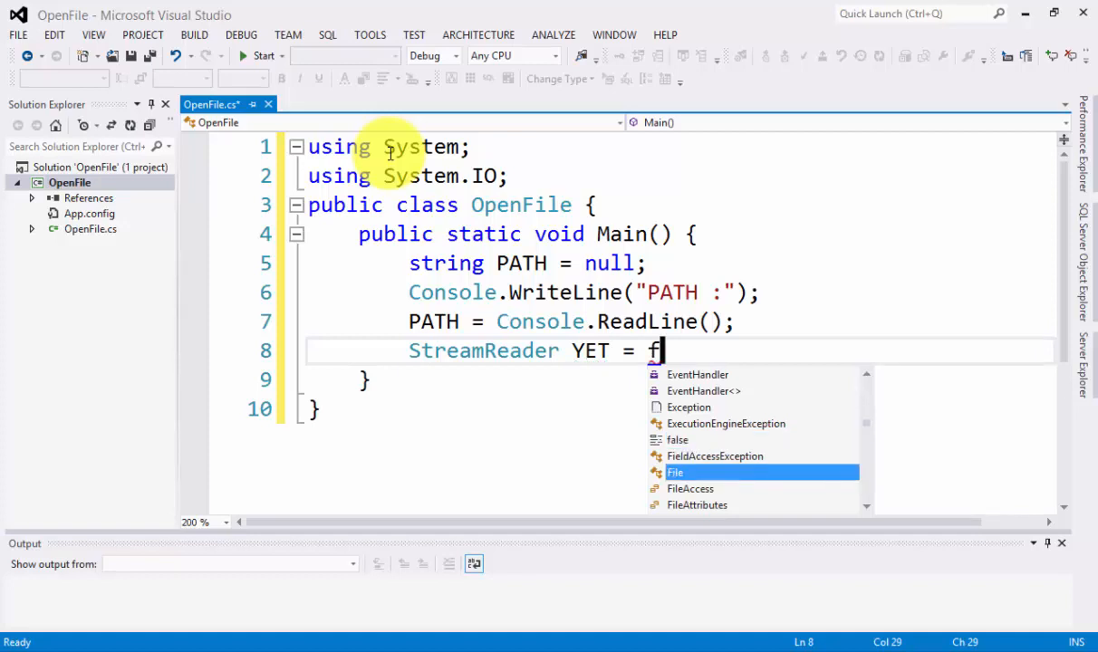
pyautogui.press('Tab')
pyautogui.write('.')
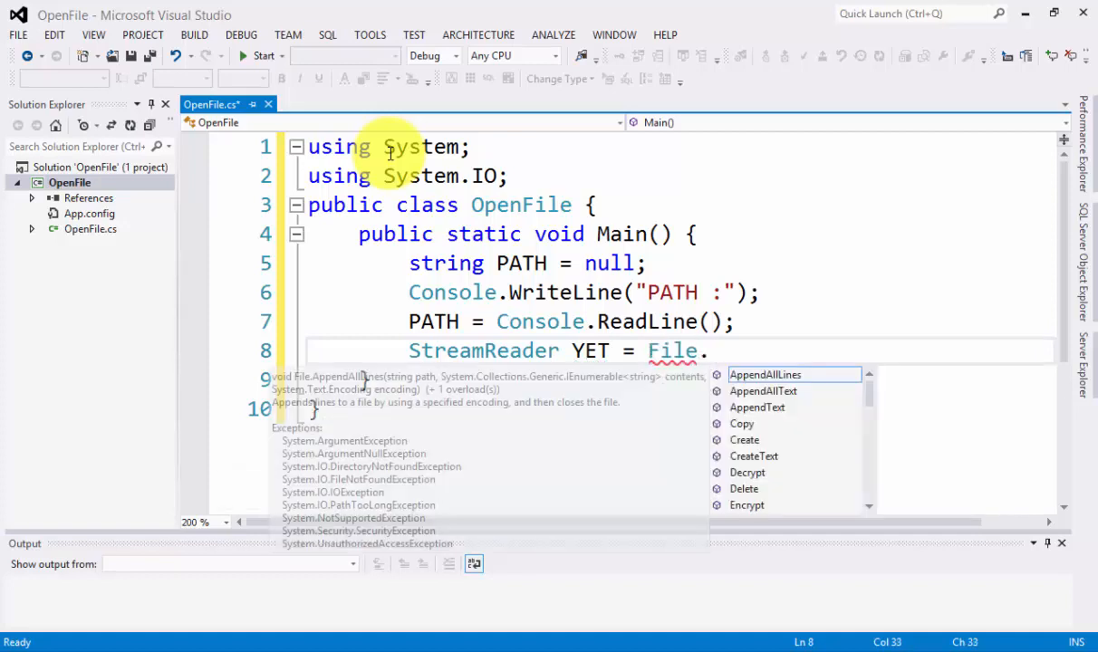
pyautogui.write('o')
pyautogui.press('Tab')
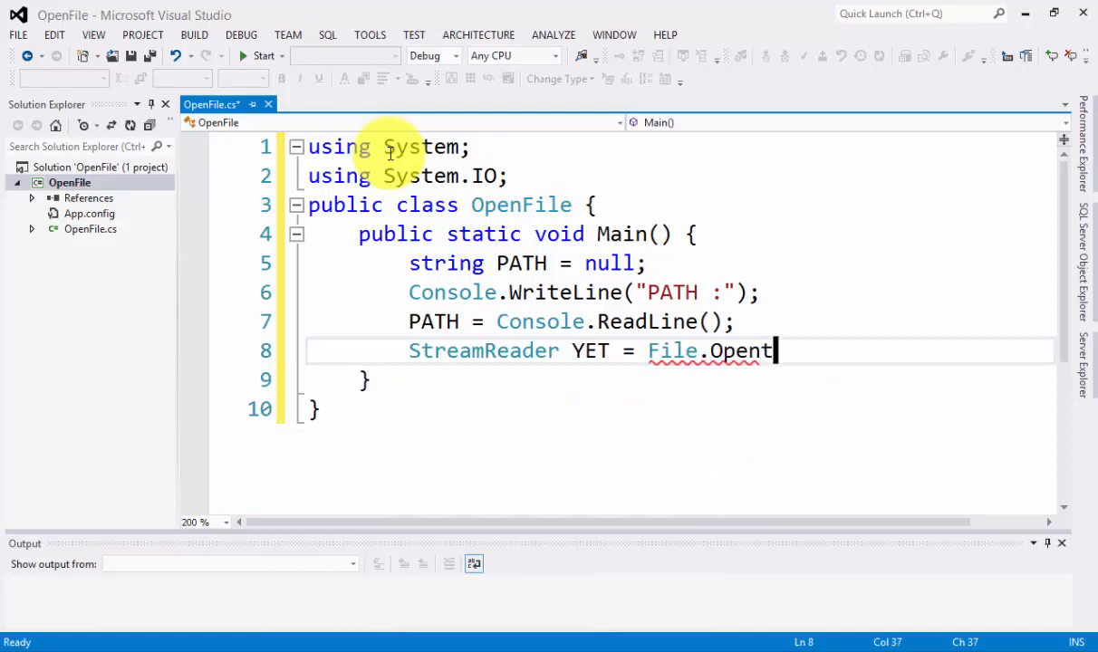
pyautogui.write('T')
pyautogui.press('BackSpace')
pyautogui.write('t')
pyautogui.press('BackSpace')
pyautogui.write('Te')
pyautogui.write('xt(')
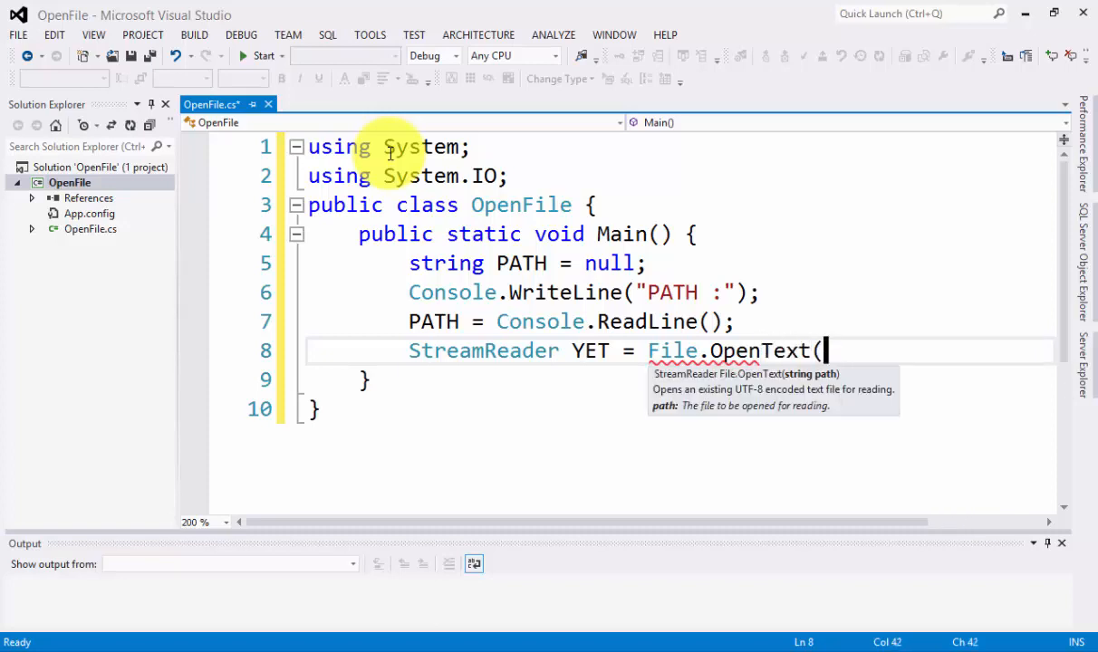
pyautogui.write(')')
# Pass PATH as the OpenText argument and finish the statement with a new line.
pyautogui.press('Left')
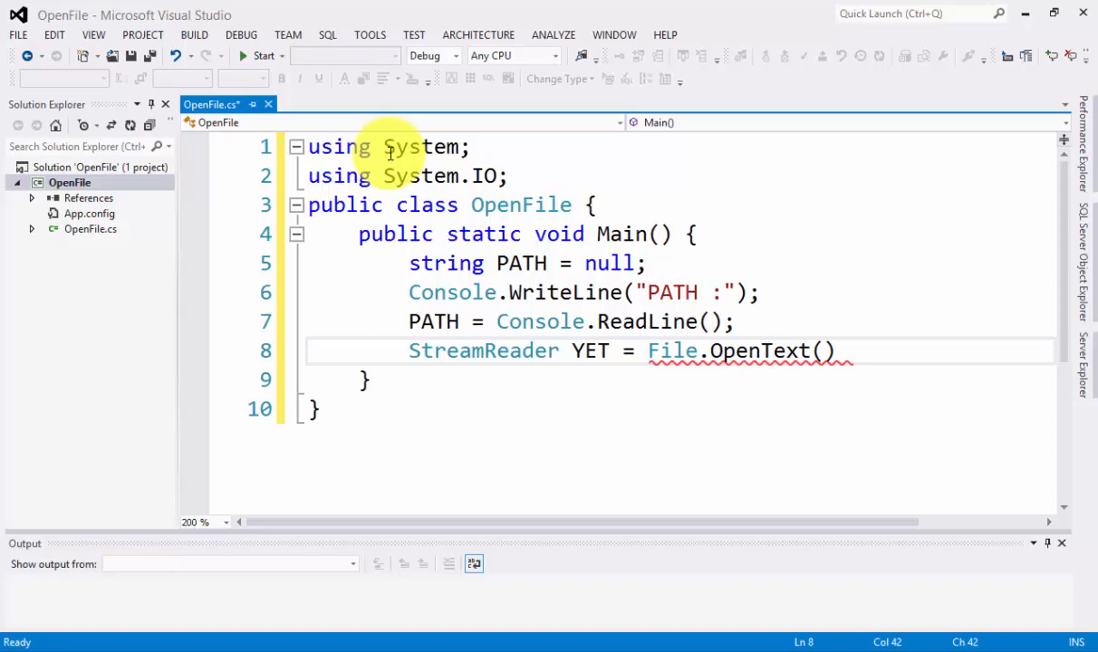
pyautogui.write('pa')
pyautogui.press('BackSpace')
pyautogui.press('BackSpace')
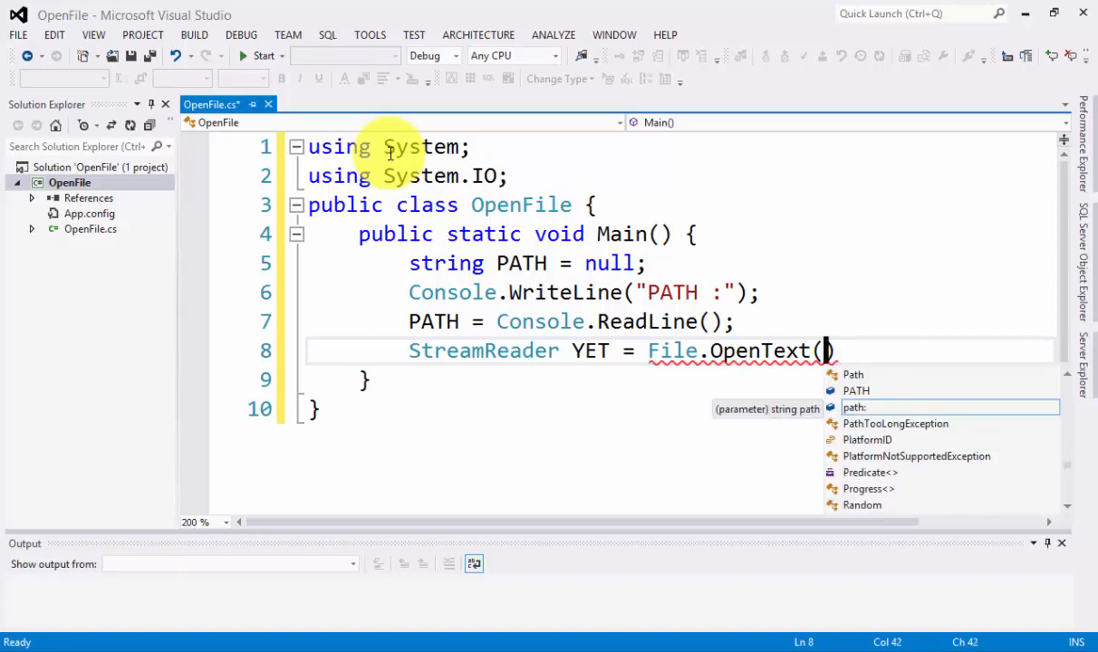
pyautogui.write('path')
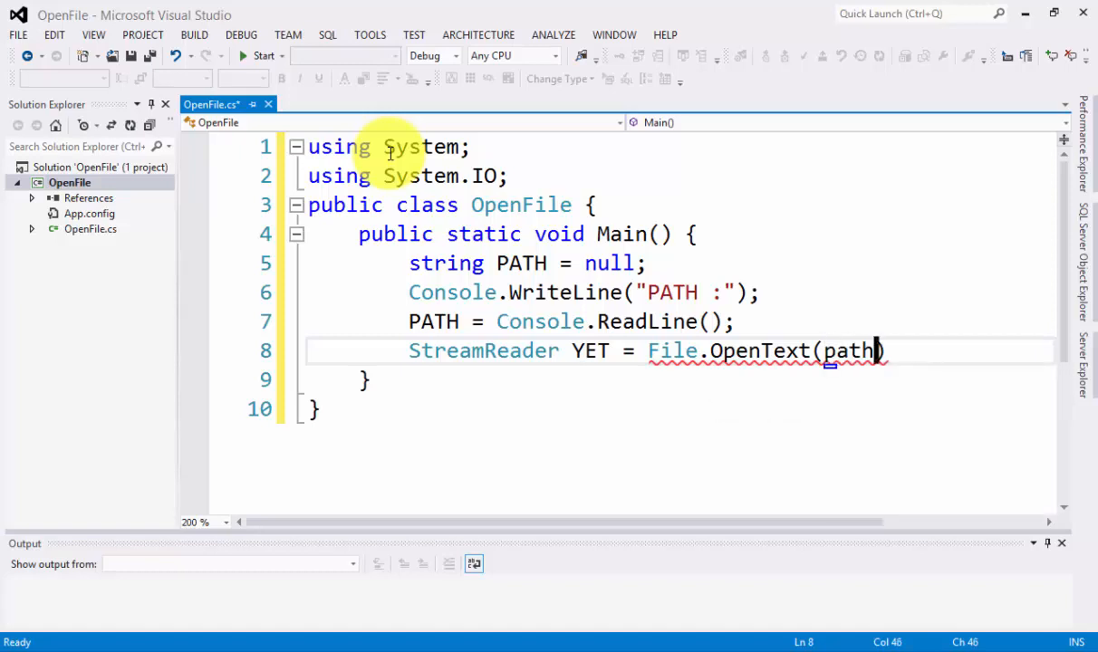
pyautogui.press('BackSpace')
pyautogui.press('BackSpace')
pyautogui.press('BackSpace')
pyautogui.write('P')
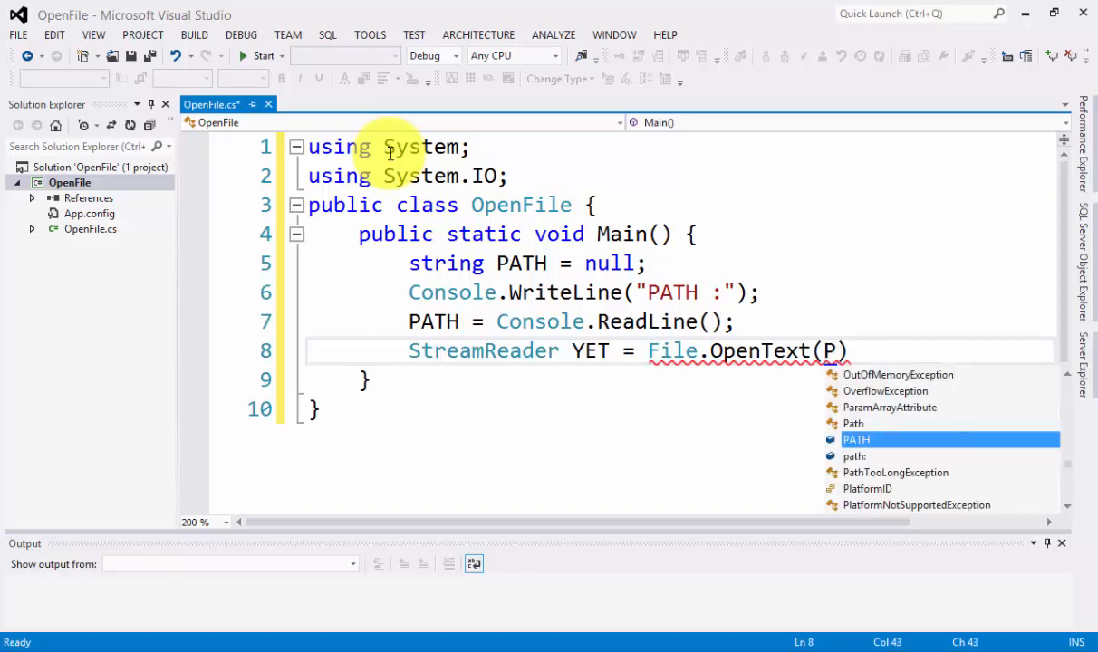
pyautogui.press('Tab')
pyautogui.press('Right')
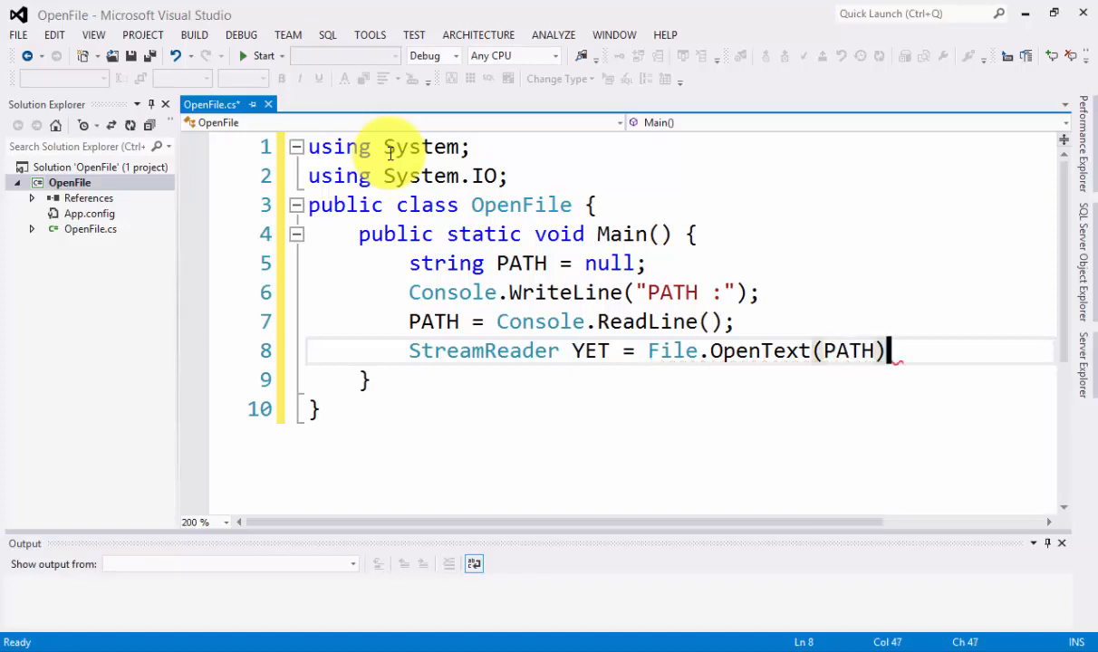
pyautogui.write(';')
pyautogui.press('Return')
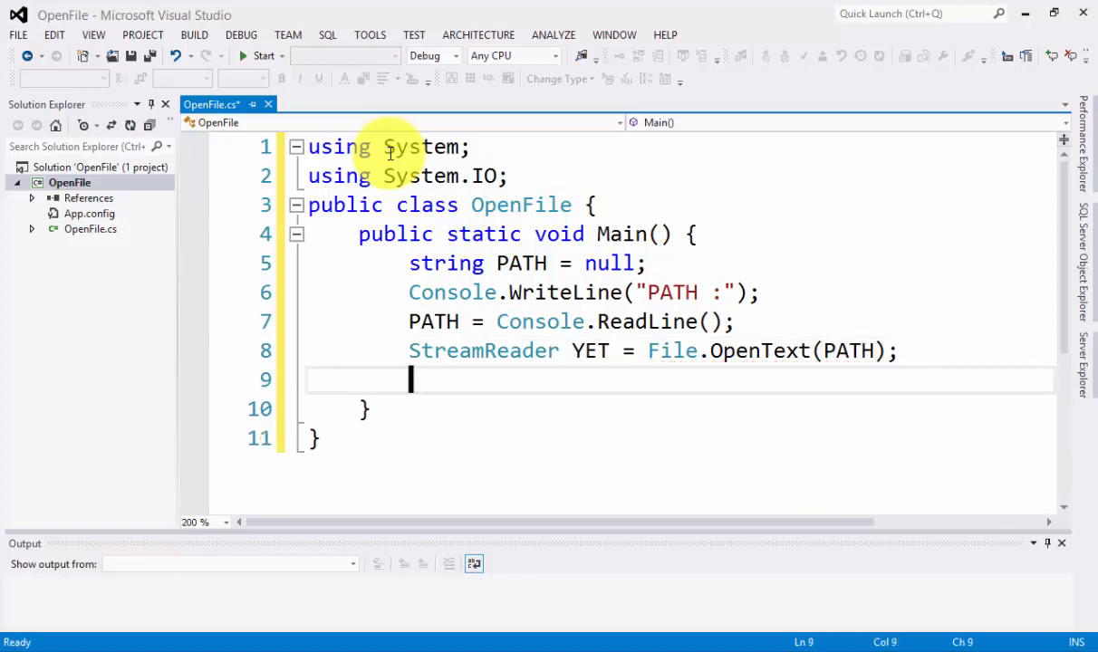
pyautogui.write('wHI')
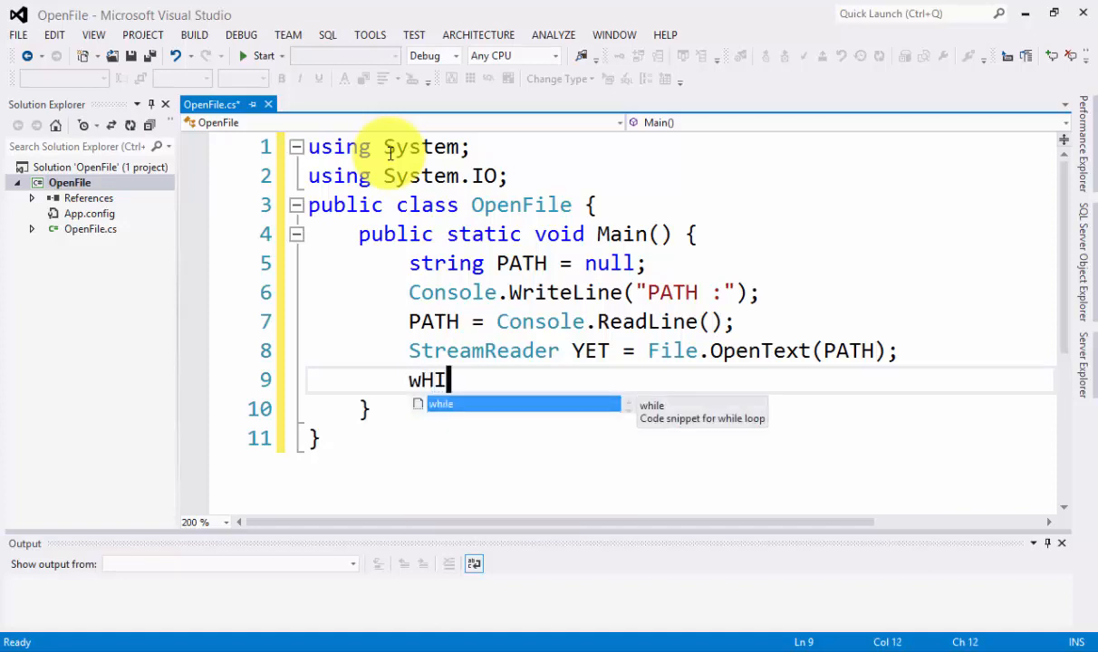
# Write while (YET.ReadLine() != null) { } and open an empty line in its body.
pyautogui.press('Tab')
pyautogui.write('(')
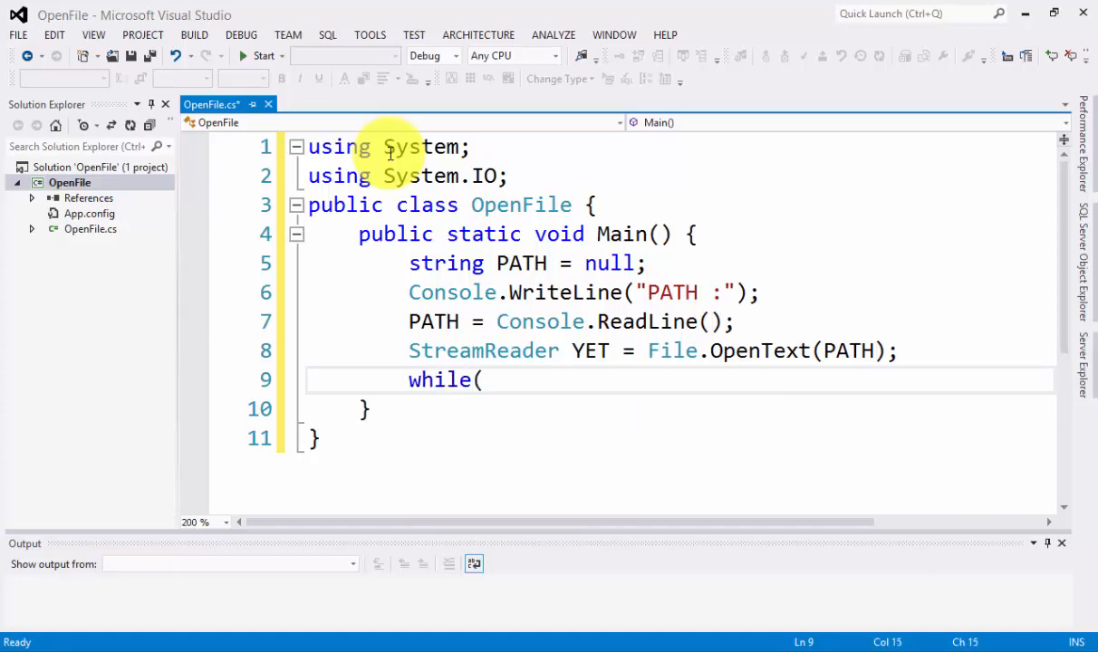
pyautogui.write('Y')
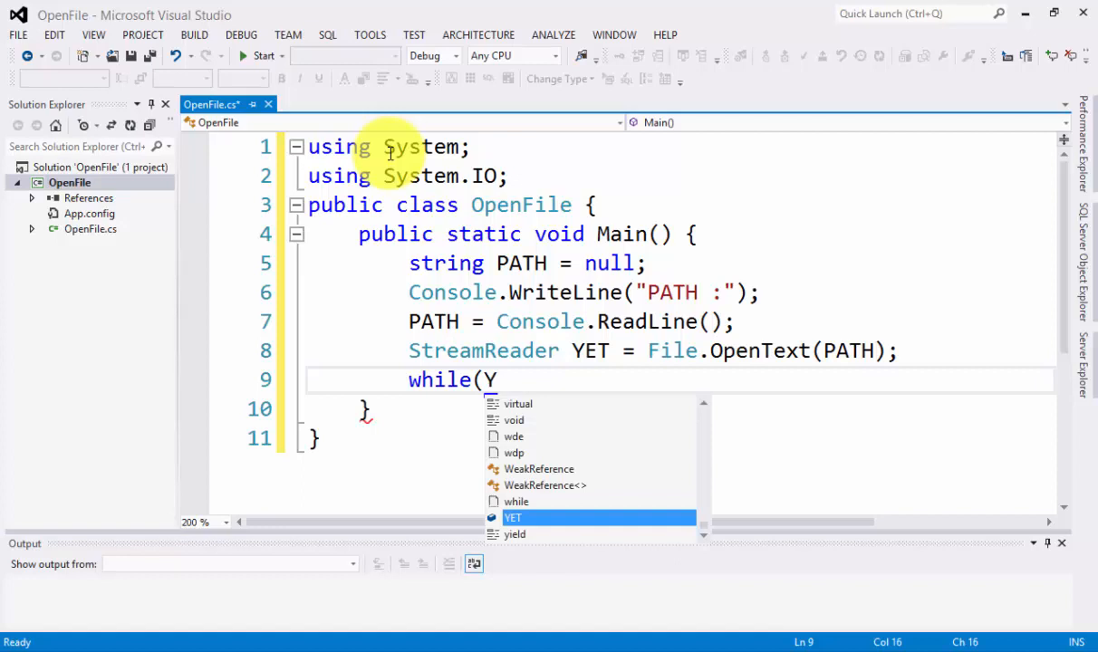
pyautogui.press('Tab')
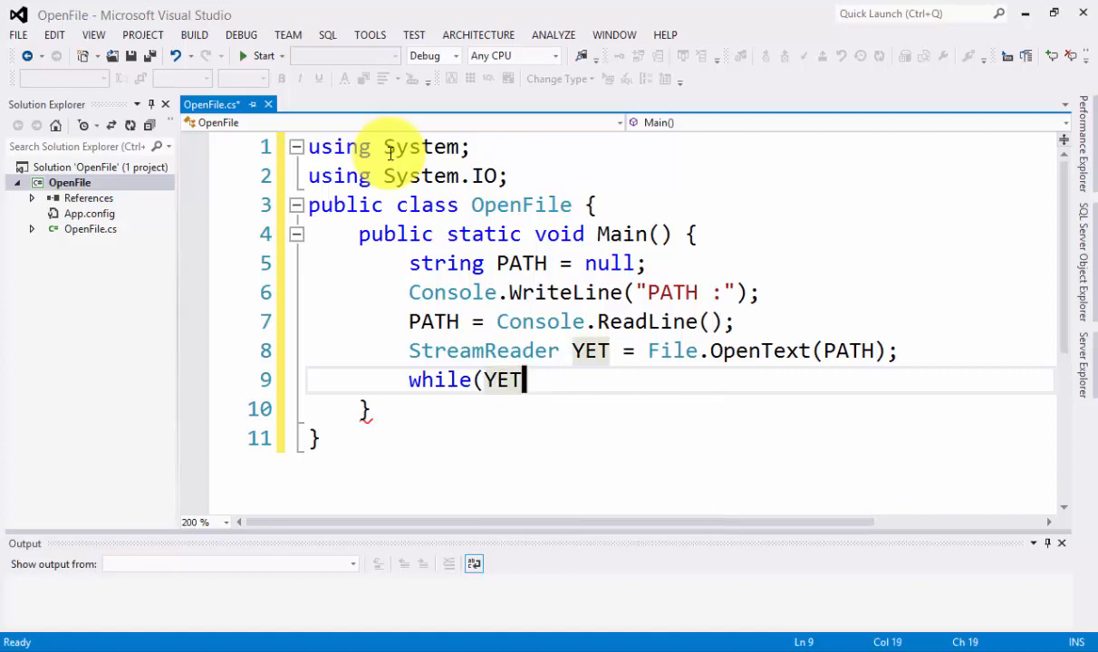
pyautogui.write('.rE')
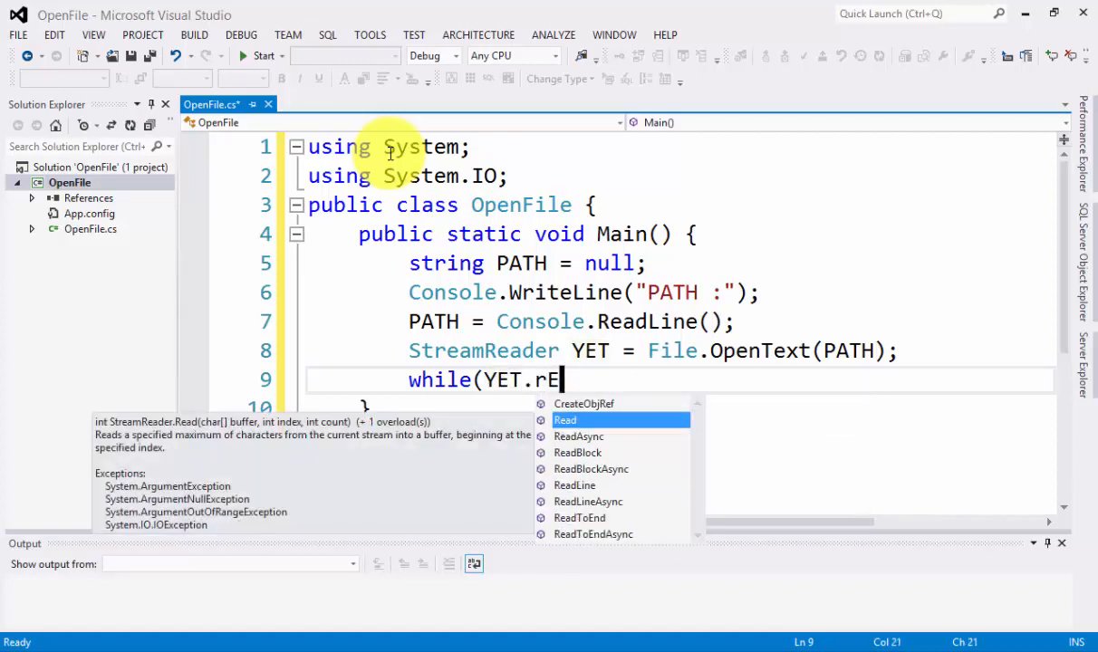
pyautogui.press('Down')
pyautogui.press('Down')
pyautogui.press('Down')
pyautogui.press('Down')
pyautogui.press('Tab')
pyautogui.write('(')
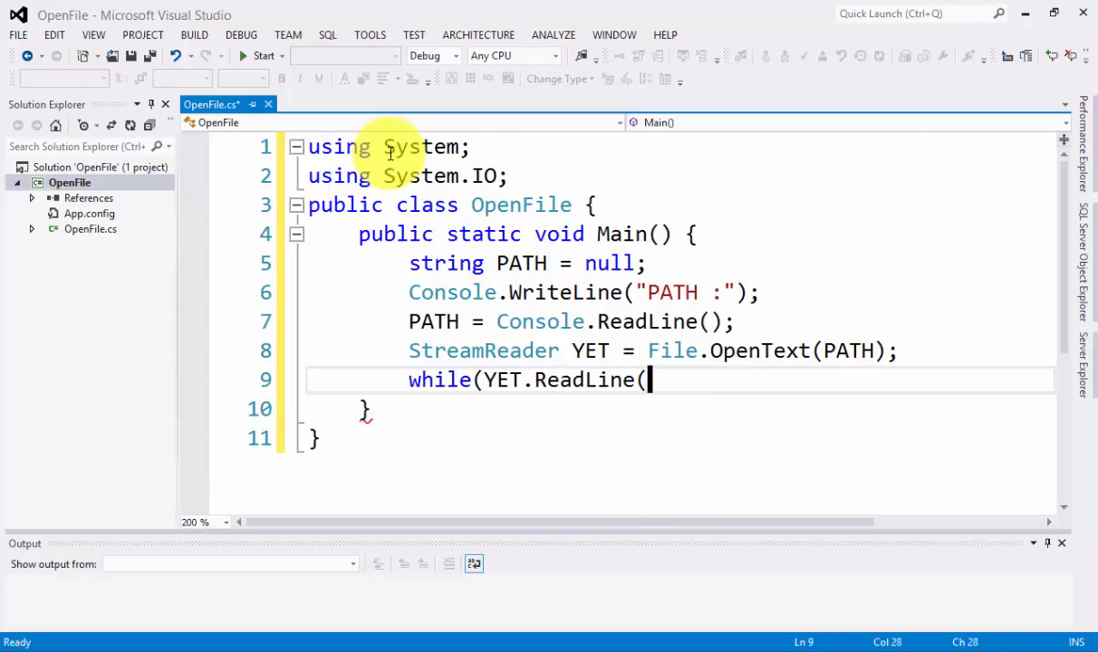
pyautogui.write(') ')
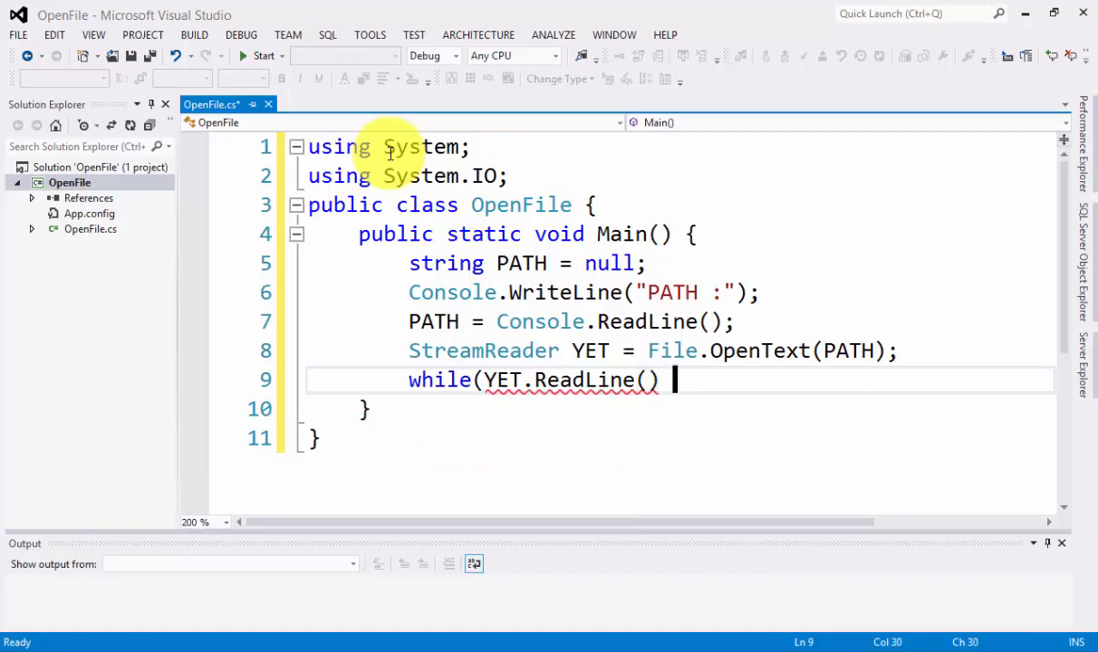
pyautogui.write('!= ')
pyautogui.write('null) ')
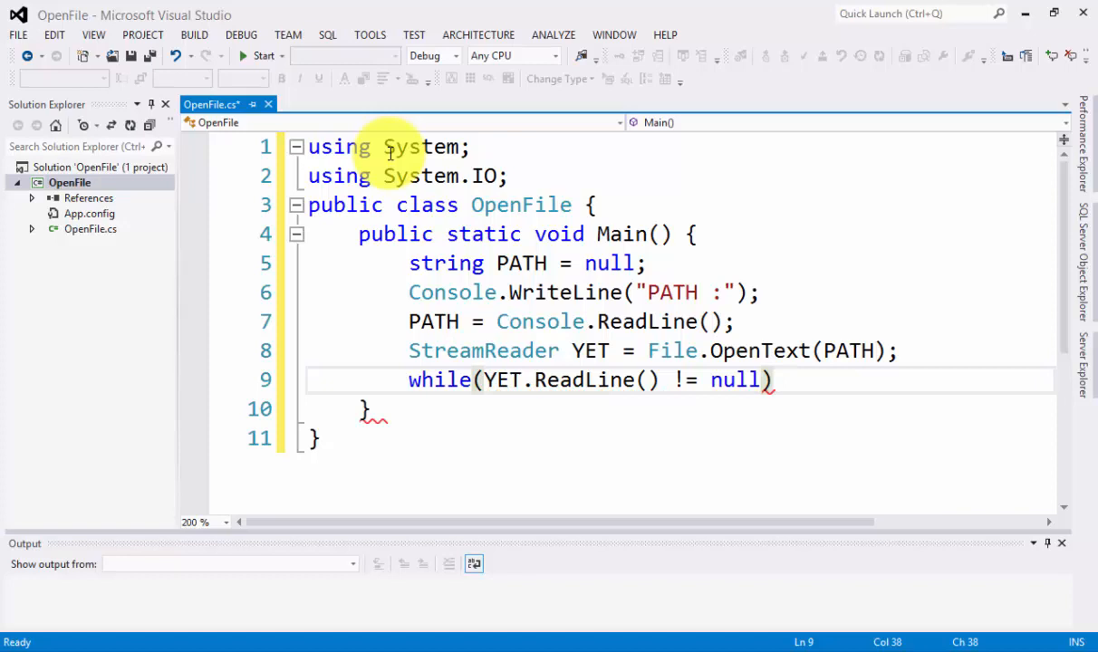
pyautogui.write('{ }')
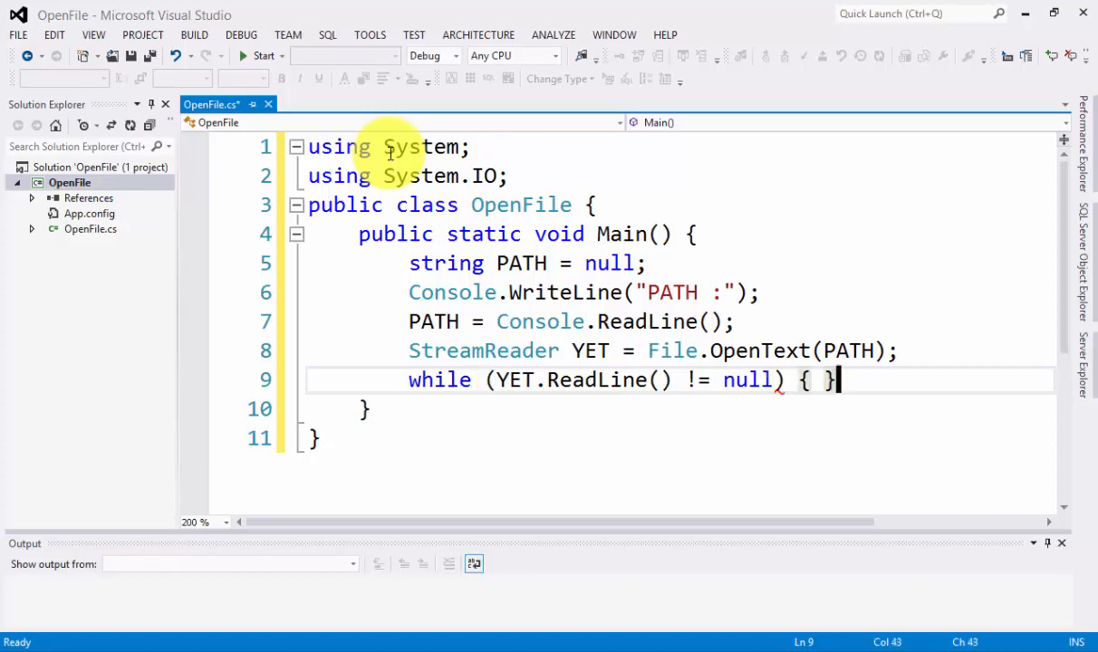
pyautogui.press('Return')
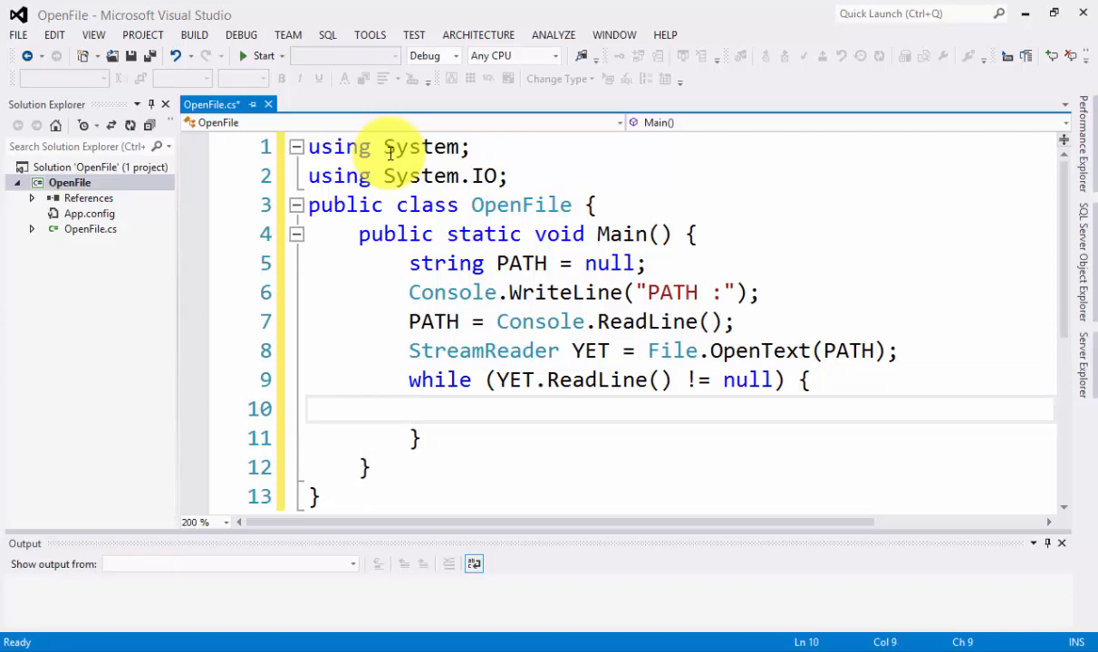
pyautogui.write('Cons')
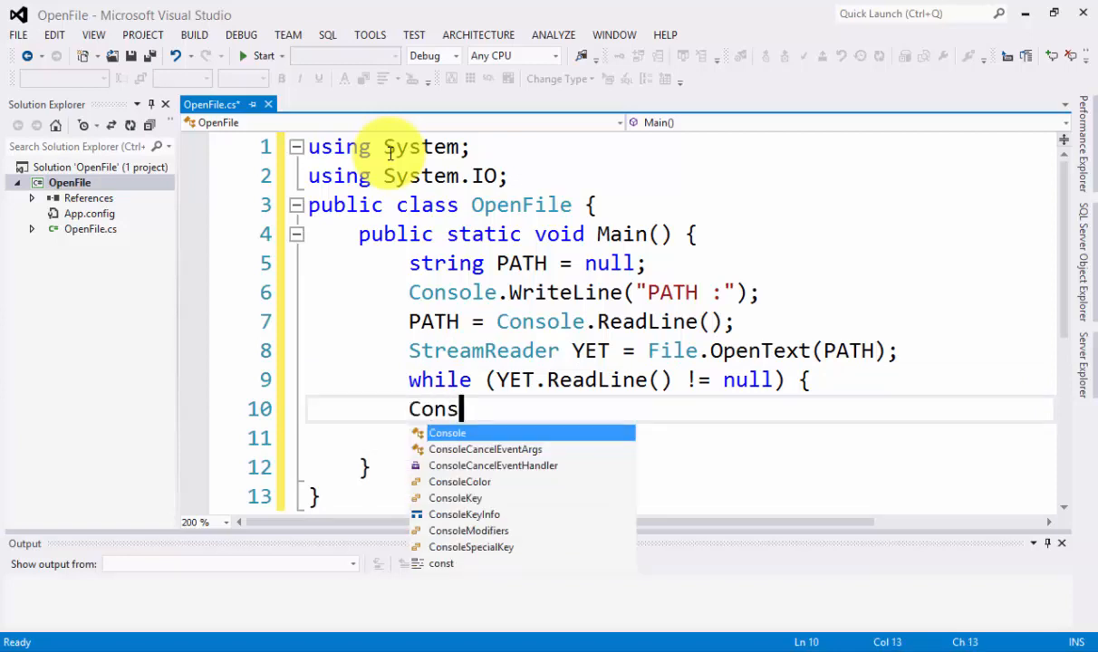
pyautogui.write('ole.')
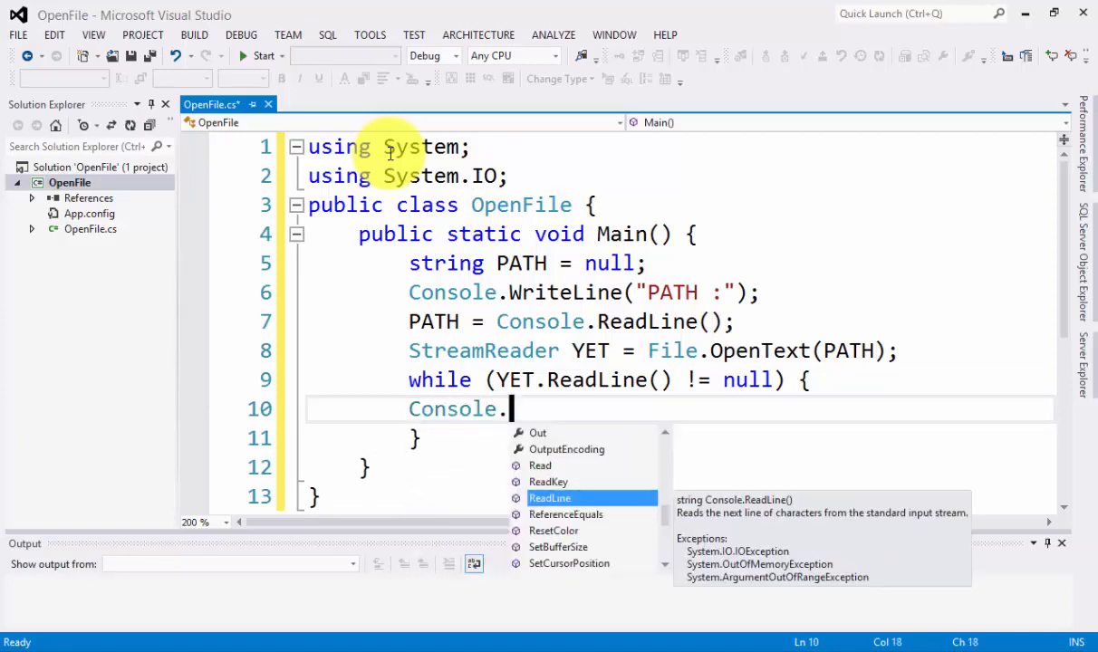
pyautogui.write('Wr')
# Write Console.WriteLine(YET.ReadToEnd()); inside the loop body.
pyautogui.press('Tab')
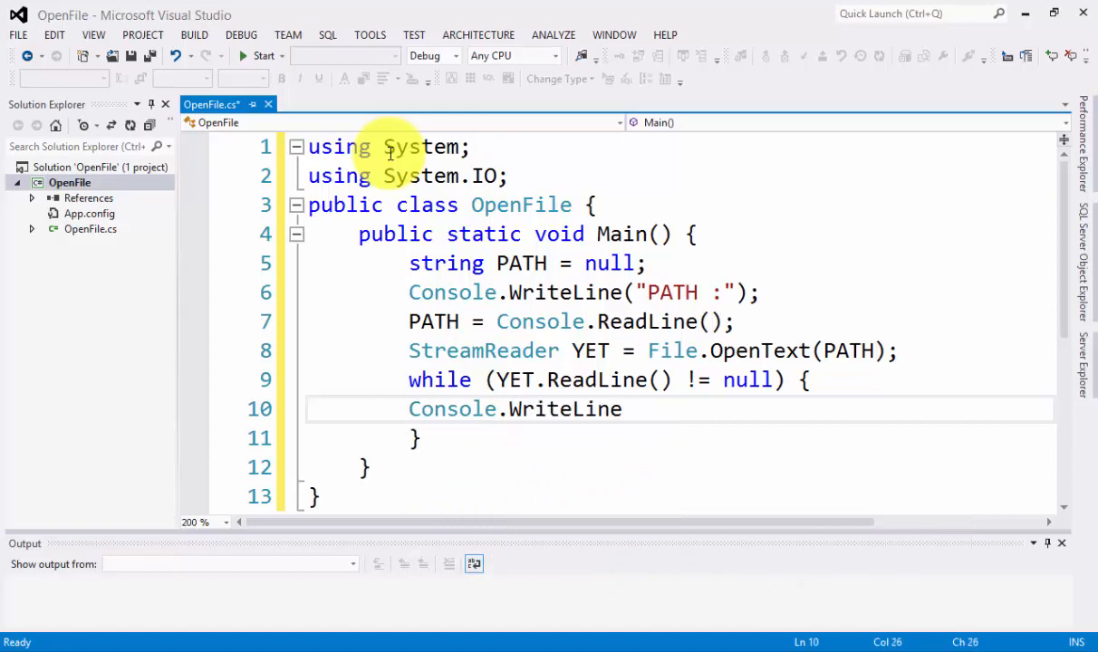
pyautogui.write('(')
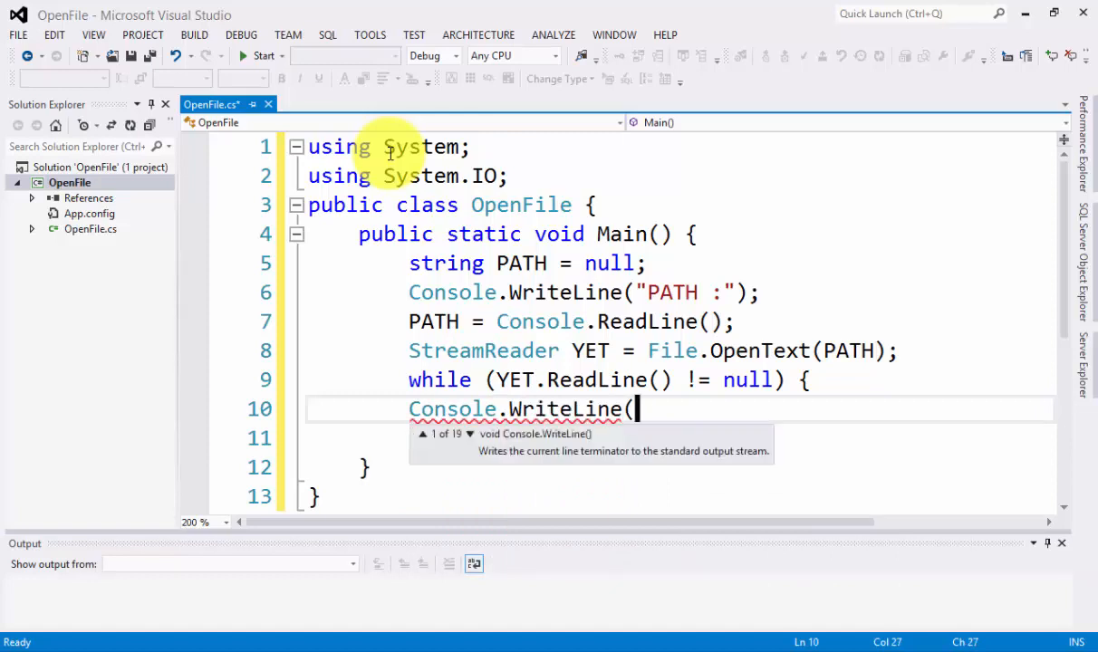
pyautogui.write('Yet')
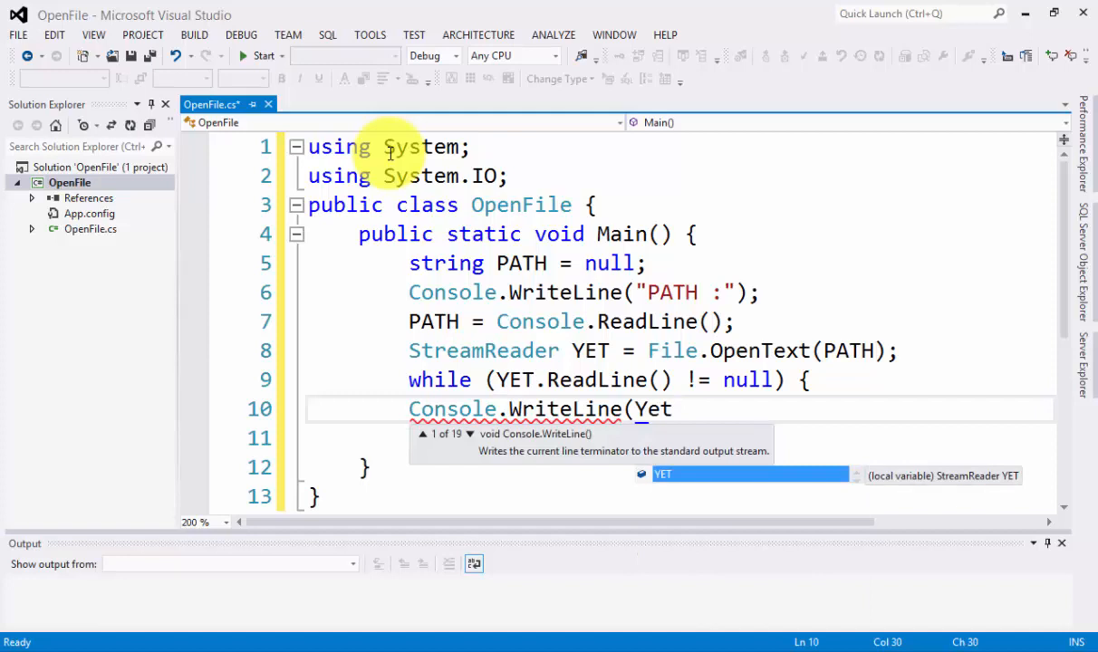
pyautogui.press('Tab')
pyautogui.write('.')
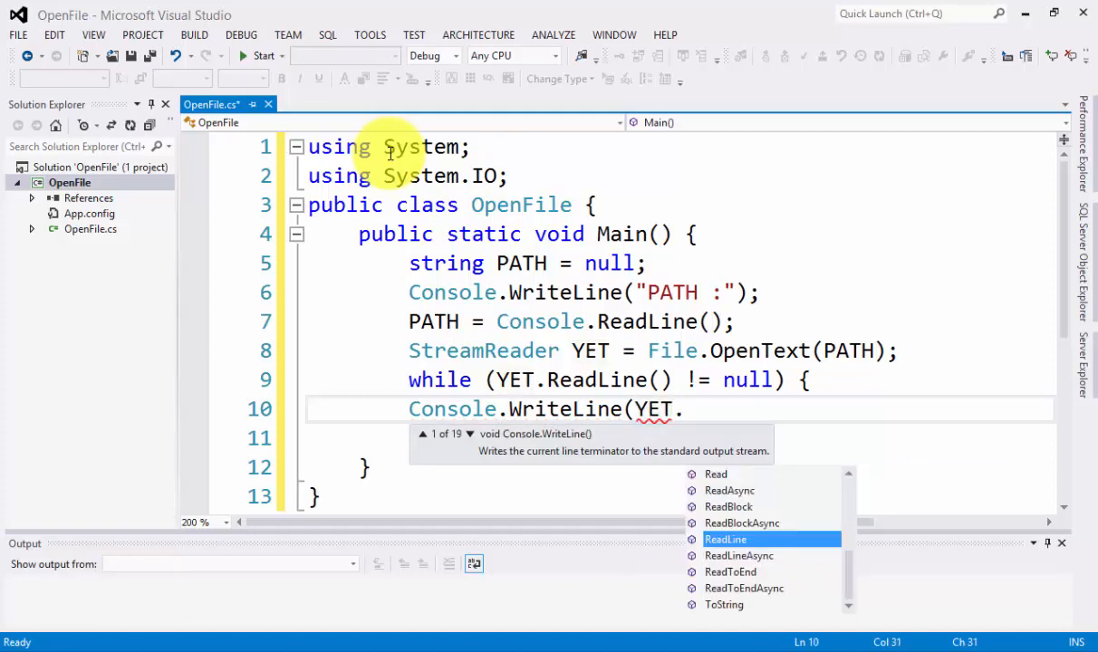
pyautogui.write('R')
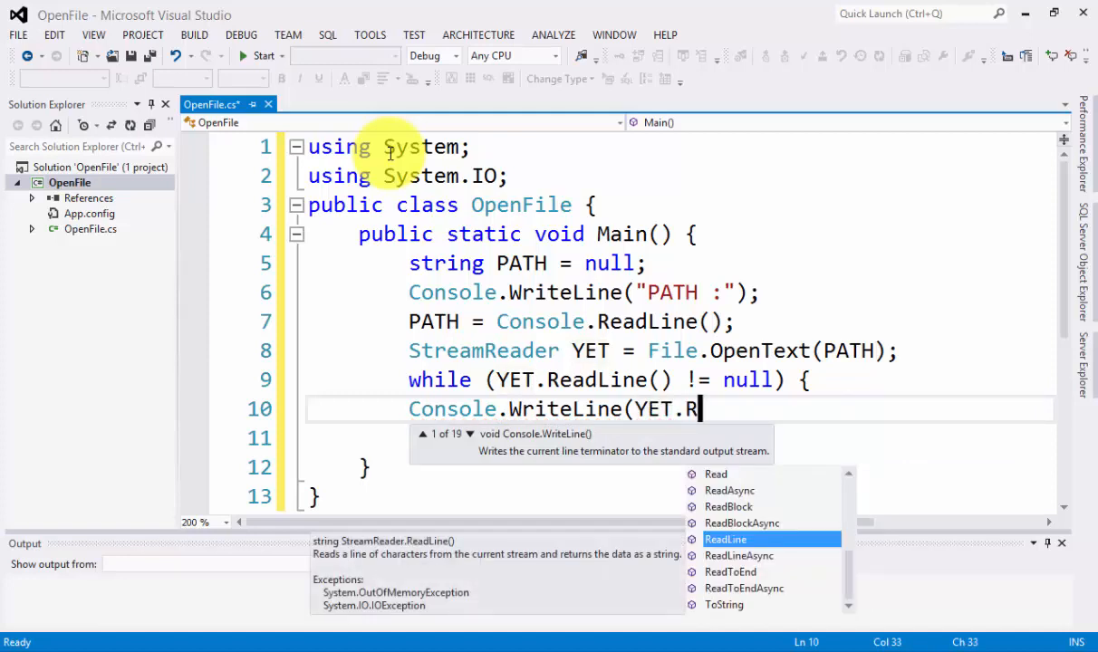
pyautogui.write('ea')
pyautogui.press('Down')
pyautogui.press('Down')
pyautogui.press('Tab')
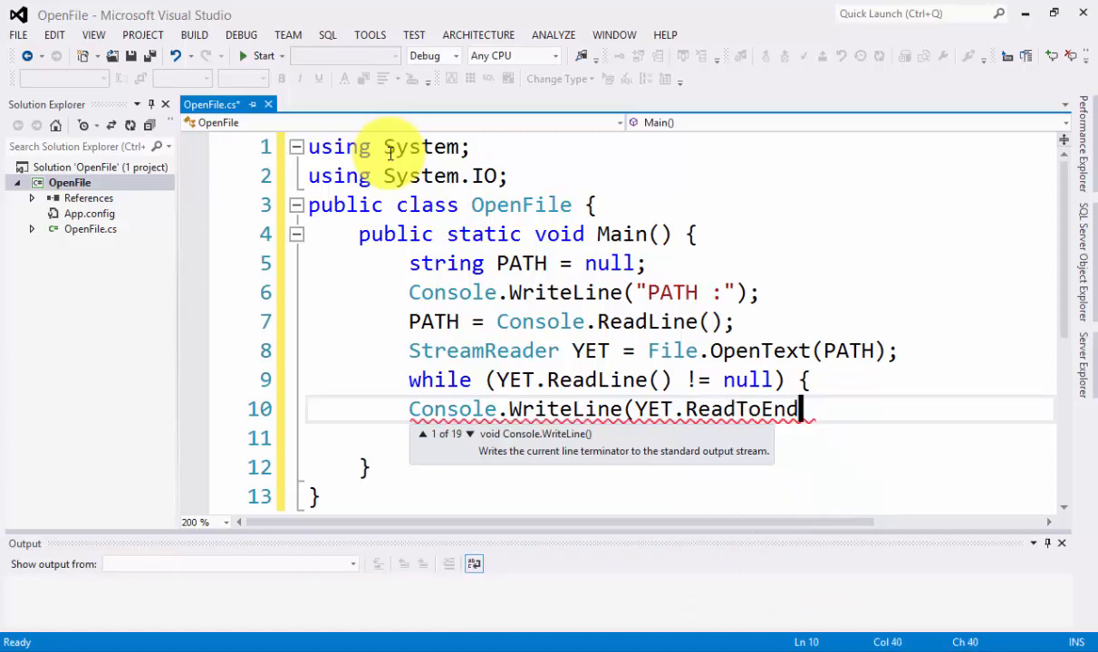
pyautogui.write('());')
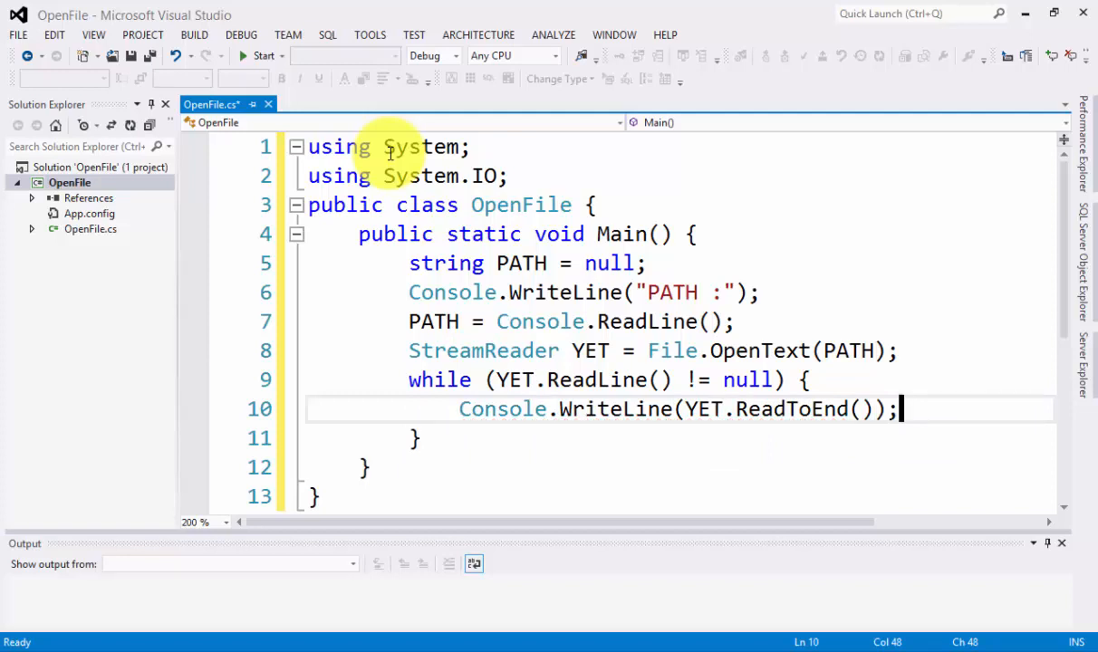
pyautogui.press('Down')
pyautogui.press('Down')
pyautogui.press('Down')
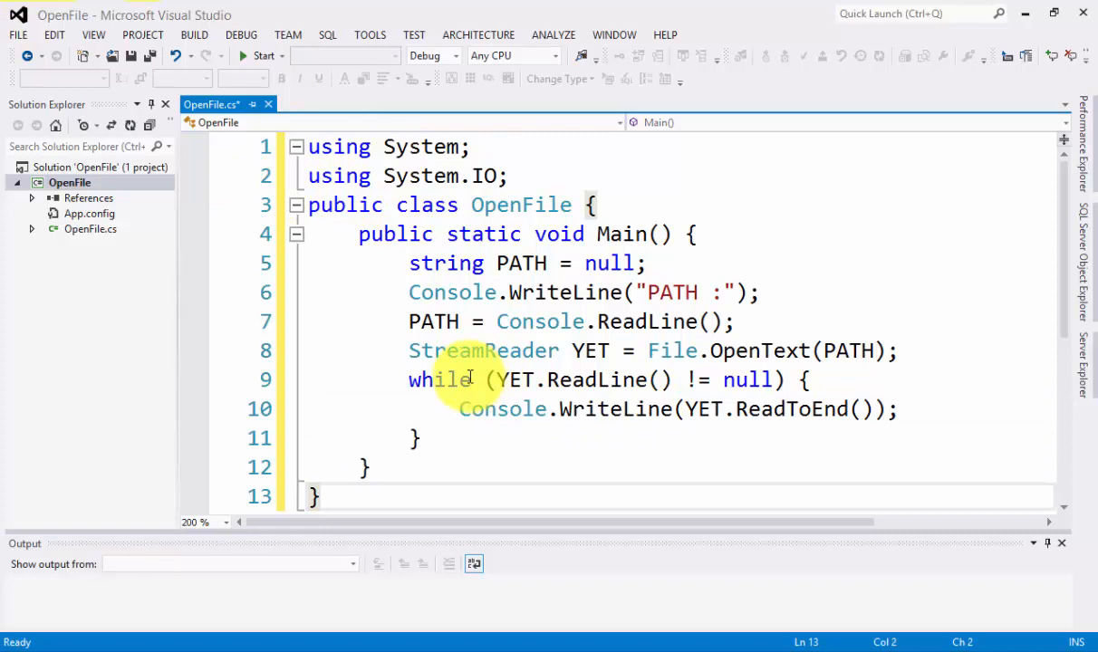
# Start OpenFile without debugging and move its console window over the code.
pyautogui.click(233, 39)
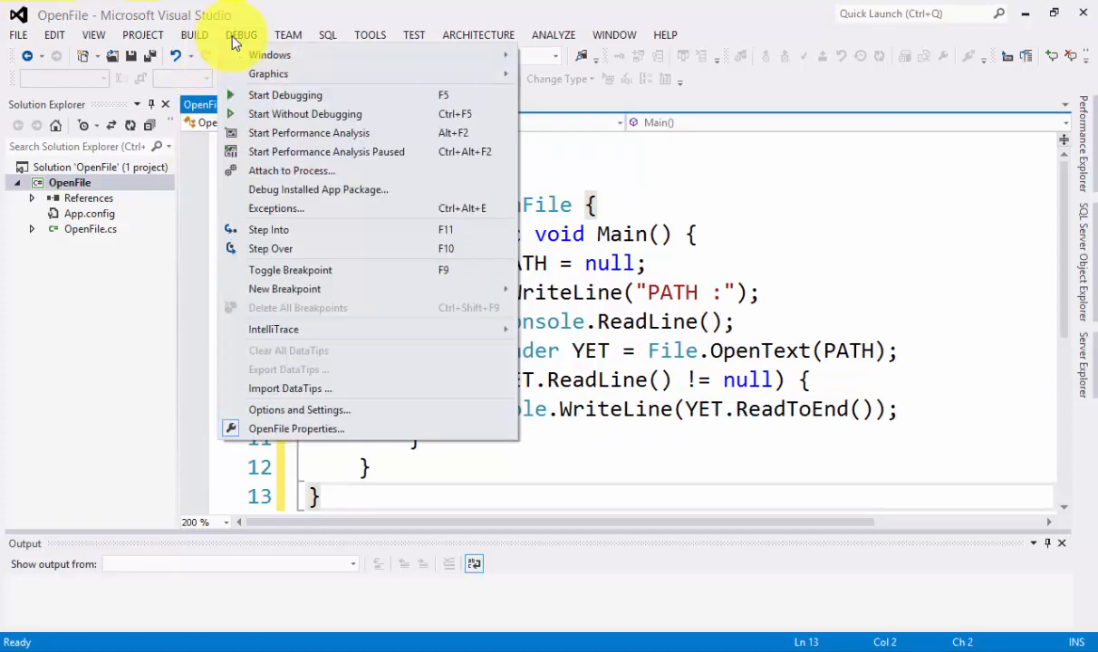
pyautogui.click(260, 114)
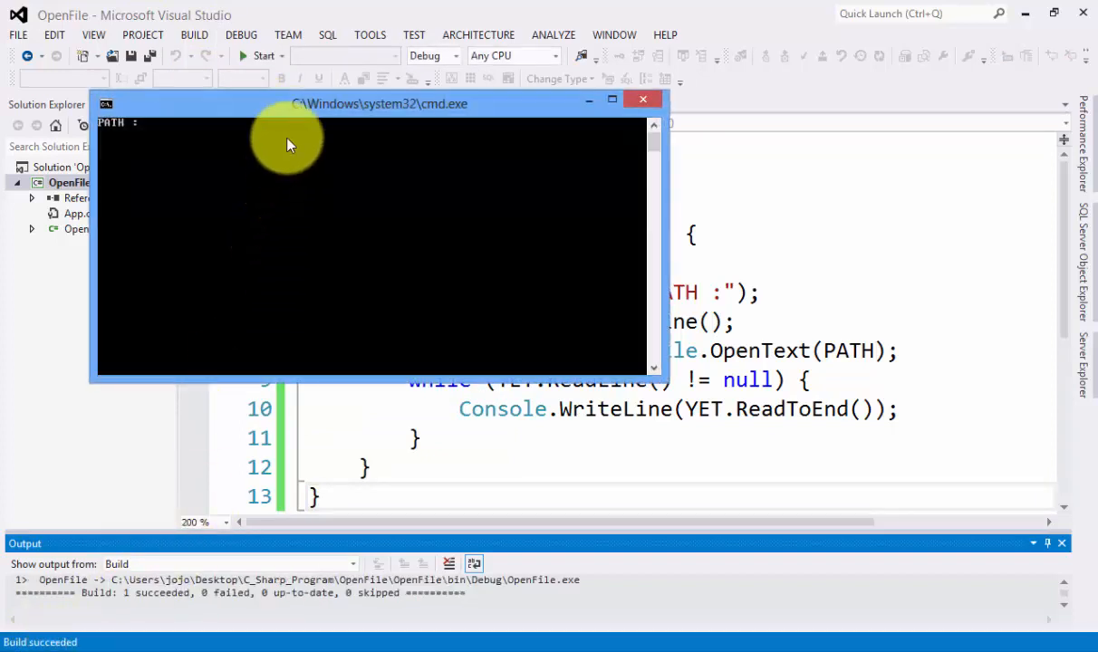
pyautogui.moveTo(443, 105)
pyautogui.mouseDown()
pyautogui.moveTo(441, 228)
pyautogui.moveTo(515, 184)
pyautogui.moveTo(505, 127)
pyautogui.moveTo(666, 191)
pyautogui.moveTo(667, 228)
pyautogui.moveTo(706, 226)
pyautogui.mouseUp()
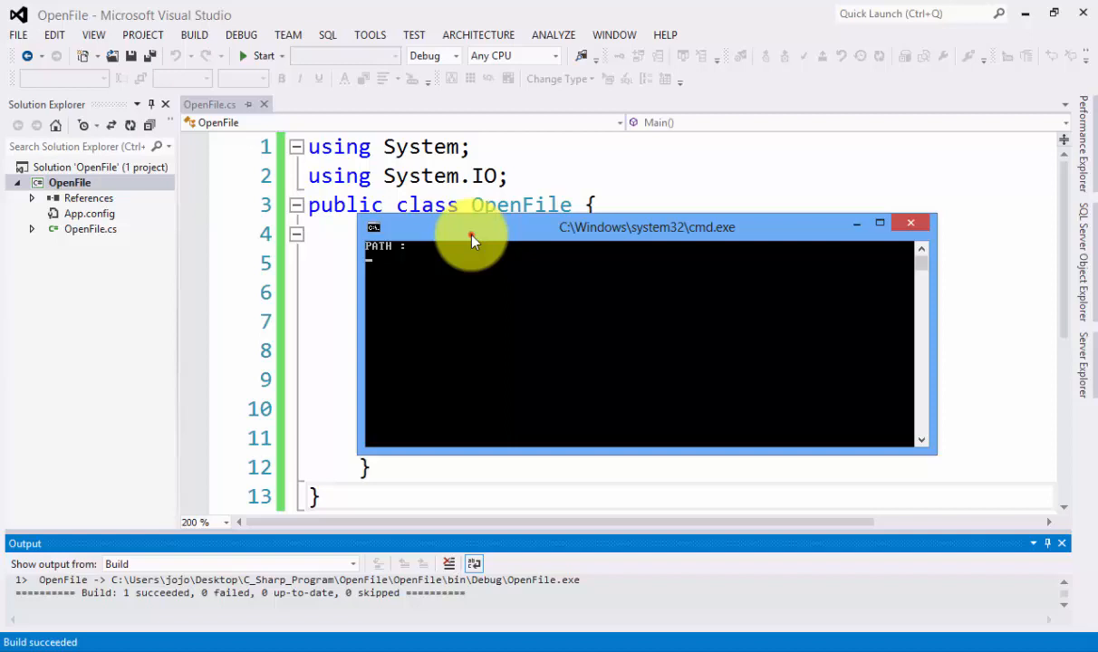
pyautogui.moveTo(460, 240)
pyautogui.mouseDown()
pyautogui.moveTo(464, 335)
pyautogui.moveTo(424, 245)
pyautogui.moveTo(392, 252)
pyautogui.mouseUp()
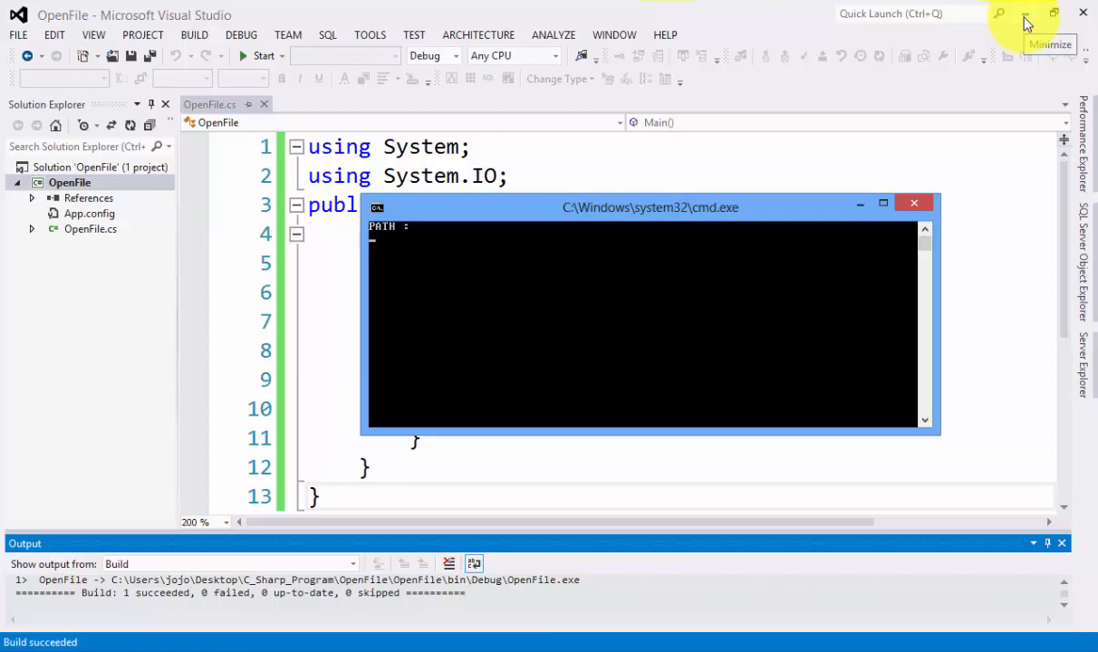
# Minimize Visual Studio and create a new desktop text document named Sandata.txt.
pyautogui.click(1025, 20)
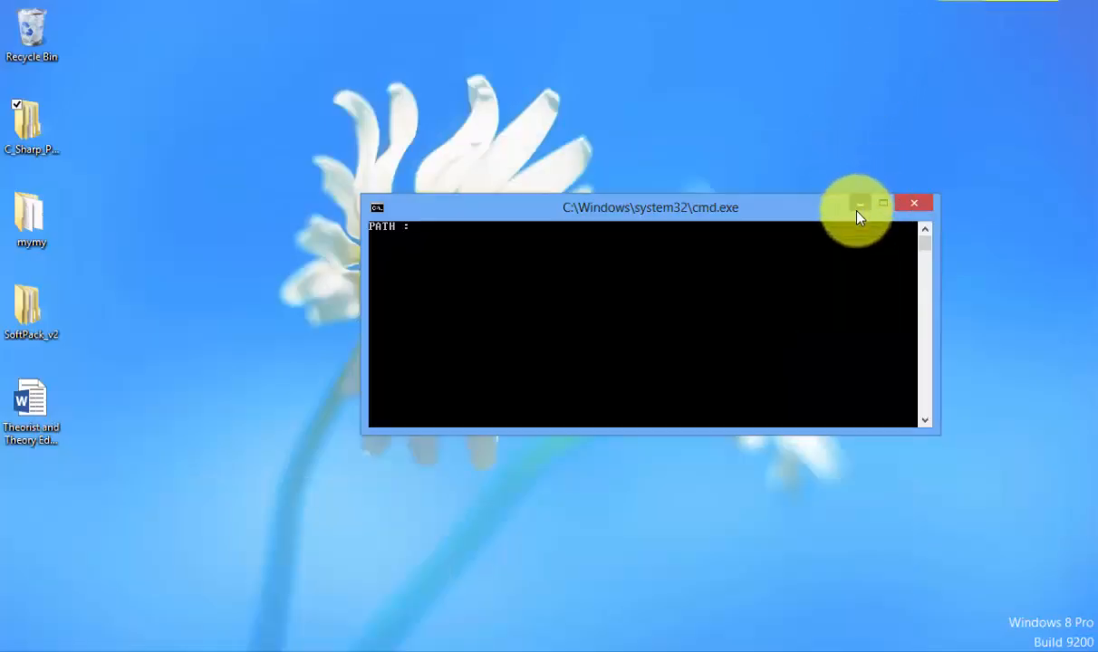
pyautogui.rightClick(153, 79)
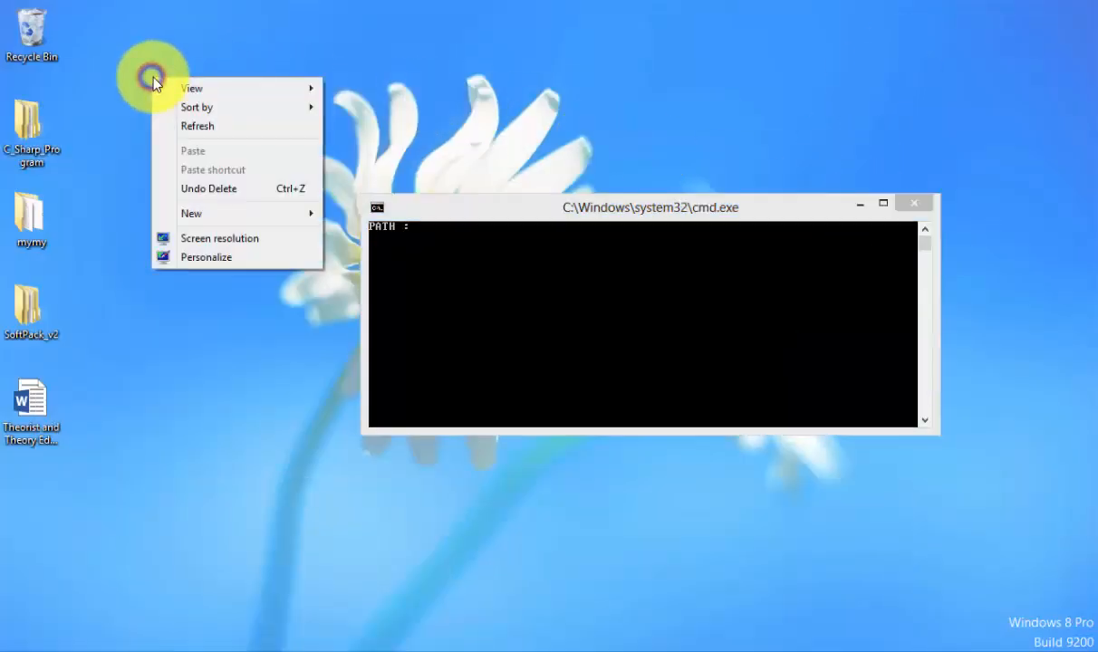
pyautogui.click(221, 213)
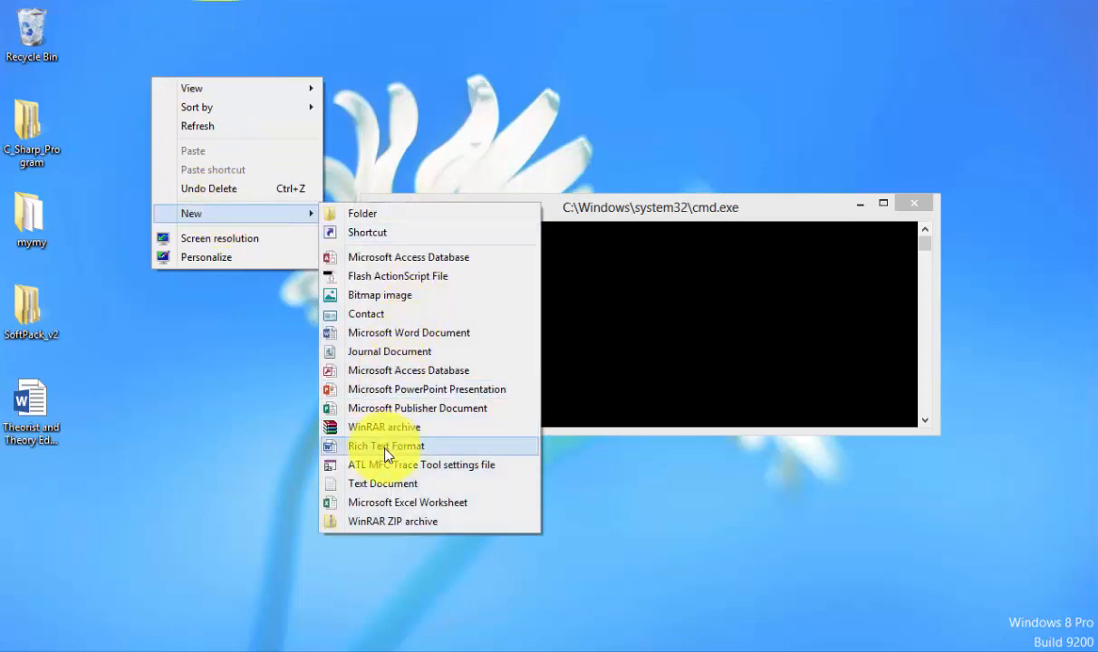
pyautogui.click(385, 483)
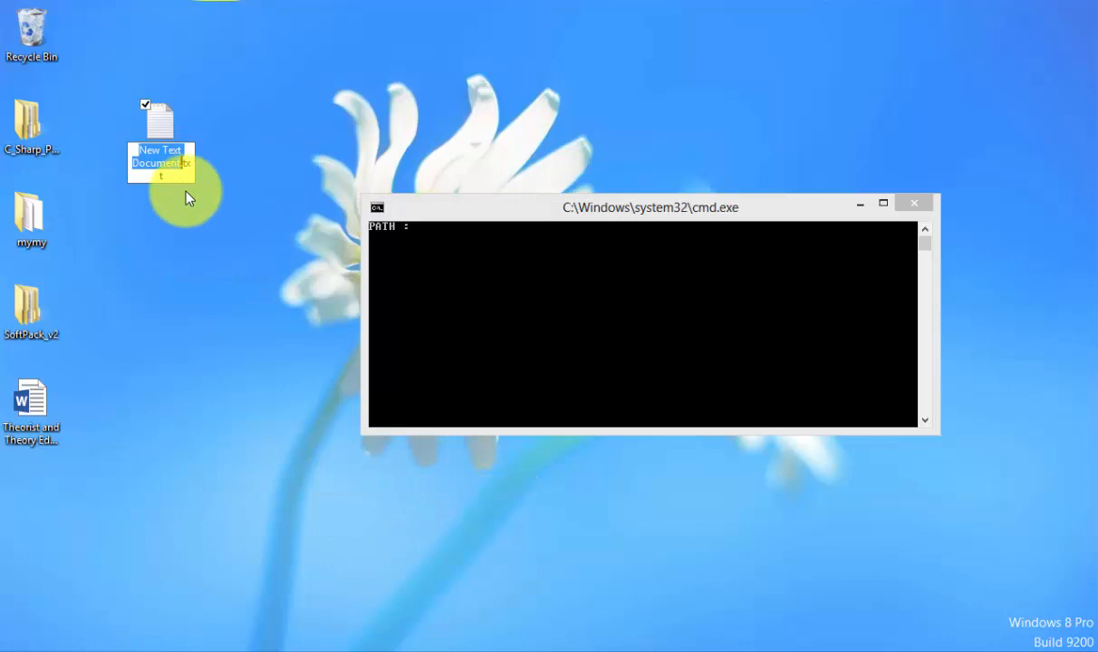
pyautogui.press('BackSpace')
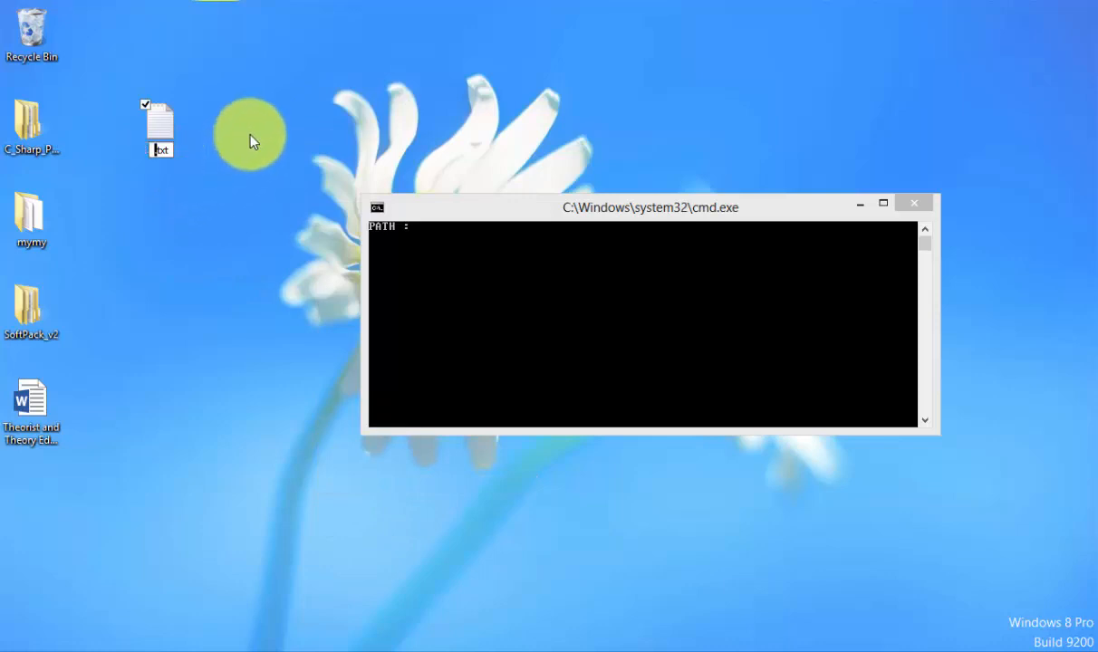
pyautogui.write('San')
pyautogui.write('data')
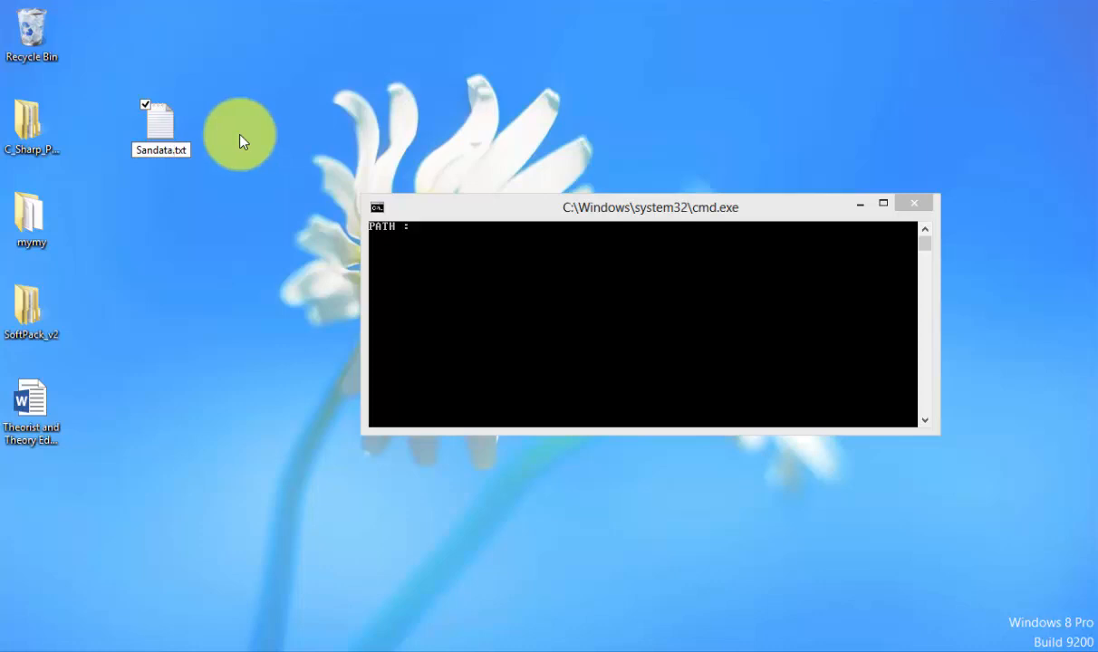
pyautogui.click(241, 140)
# Type a greeting, the numbers 23, 34, 4, 5, 6, 7 and 'this the end of file' into Sandata.txt.
pyautogui.doubleClick(164, 129)
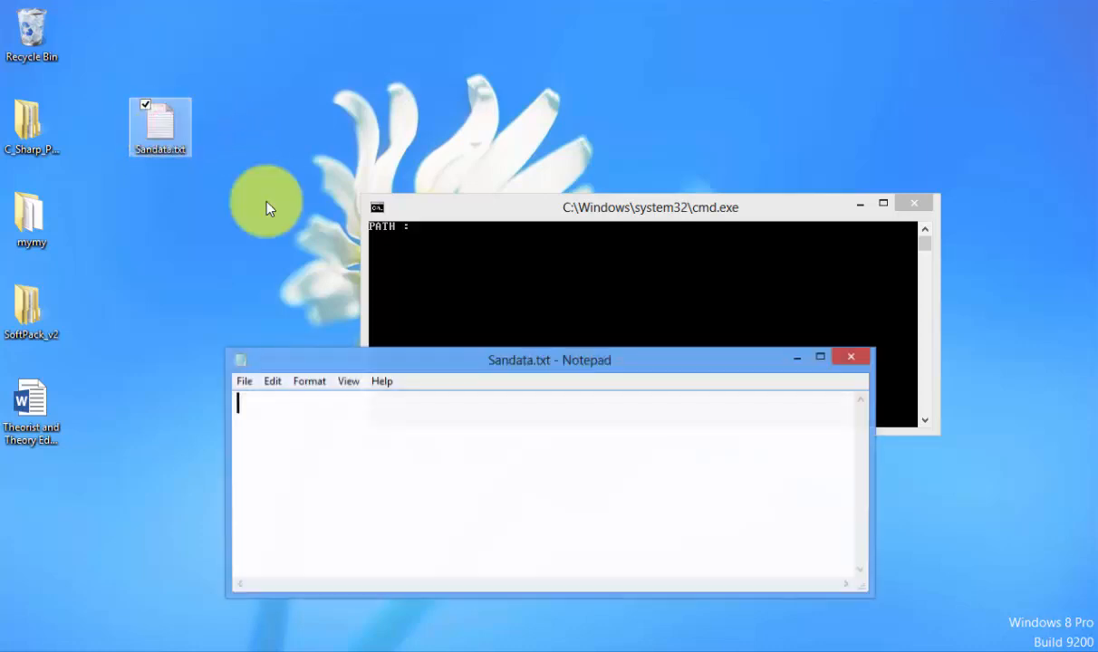
pyautogui.moveTo(343, 362); pyautogui.dragTo(260, 246)
pyautogui.click(238, 288)
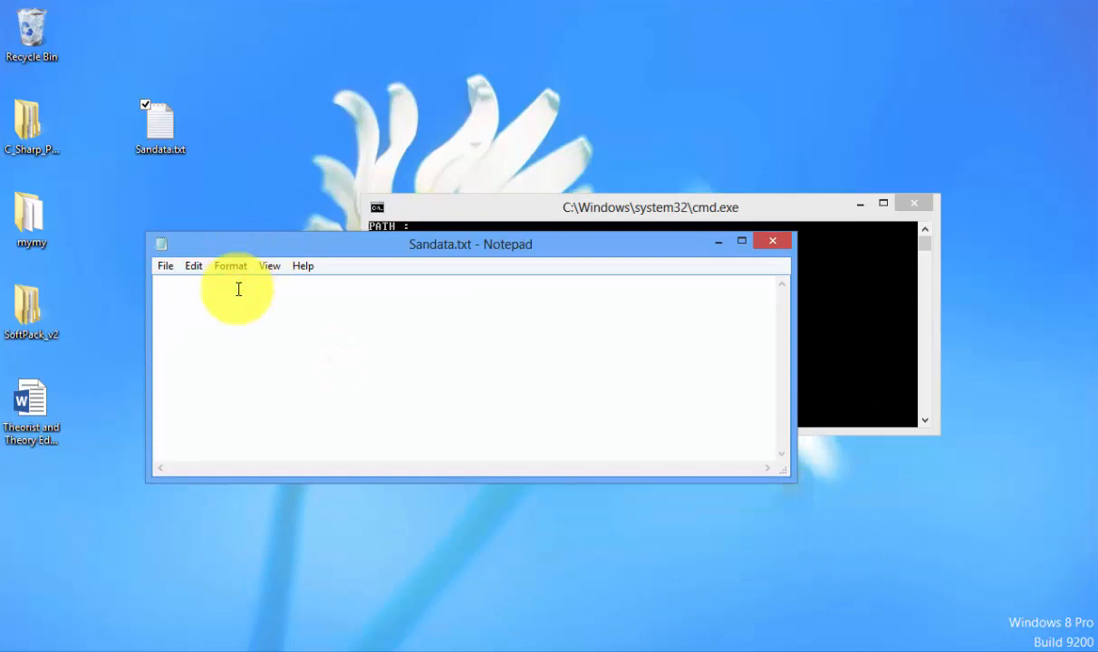
pyautogui.write('===')
pyautogui.press('Return')
pyautogui.write('Maramin')
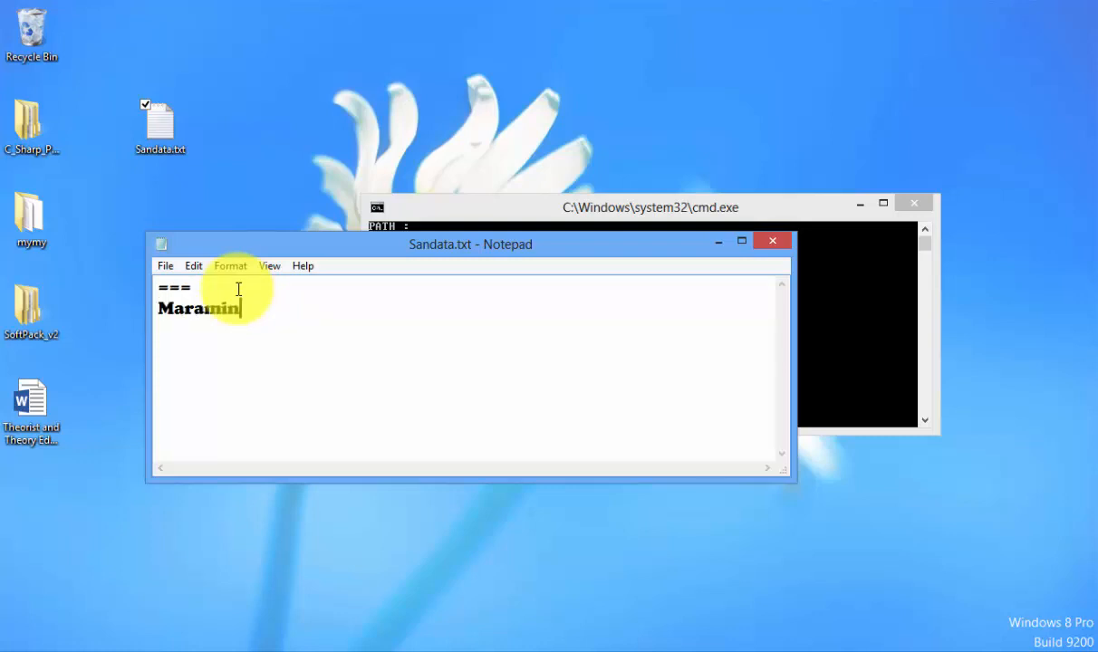
pyautogui.write('g Salaman')
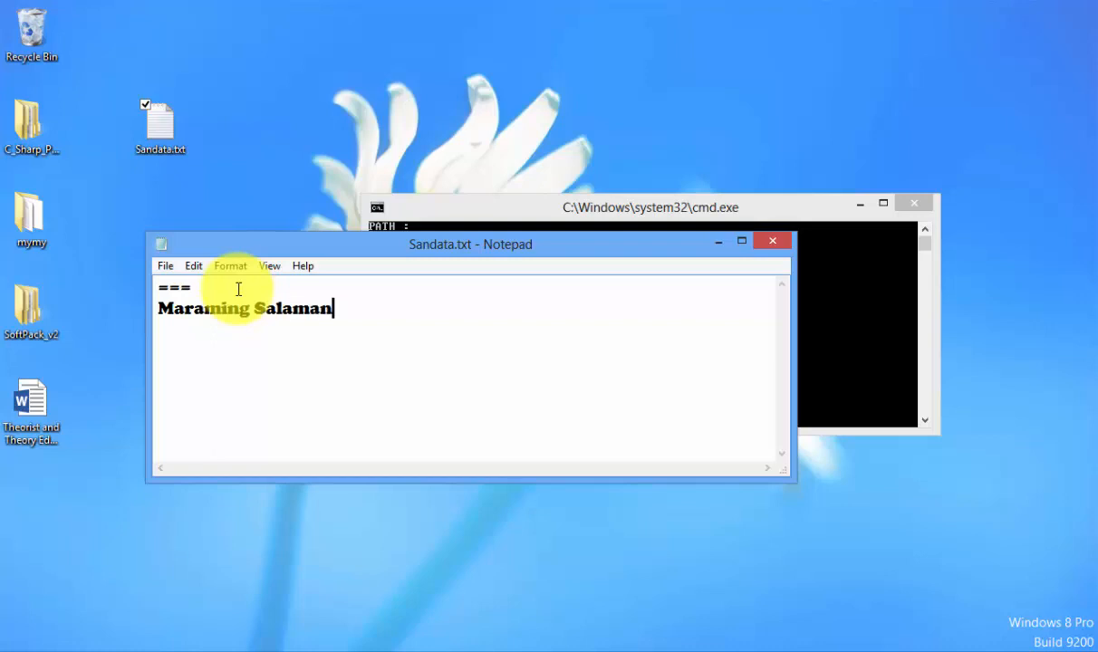
pyautogui.write('P')
pyautogui.write('O')
pyautogui.write('23')
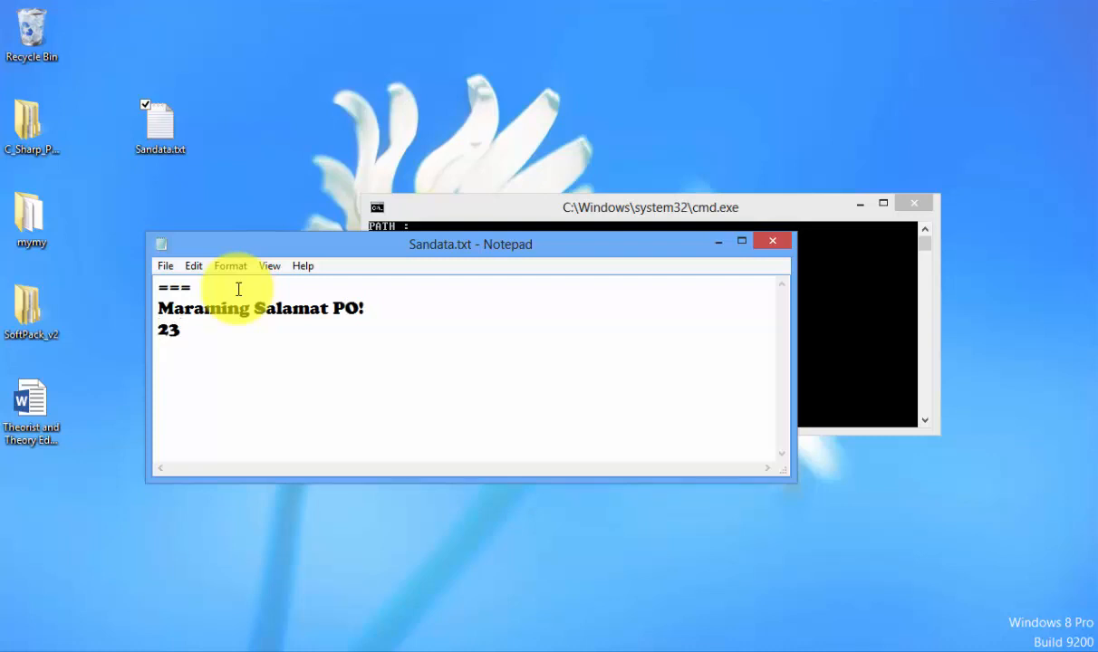
pyautogui.press('Return')
pyautogui.write('34 ')
pyautogui.write('4 5 ')
pyautogui.write('6')
pyautogui.press('Return')
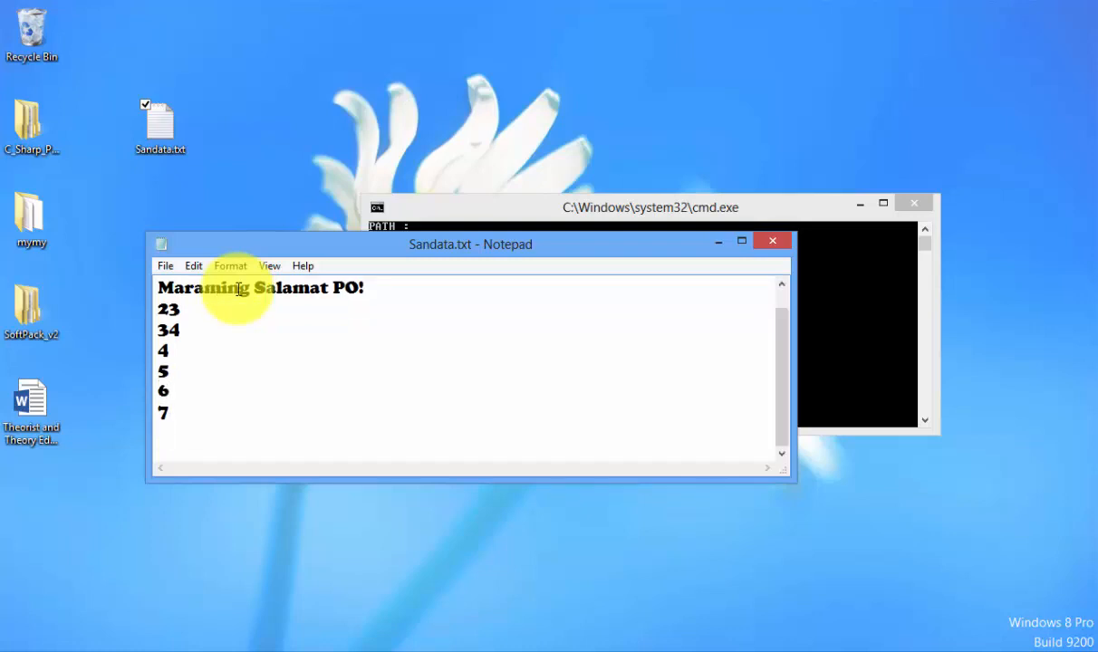
pyautogui.write('this th')
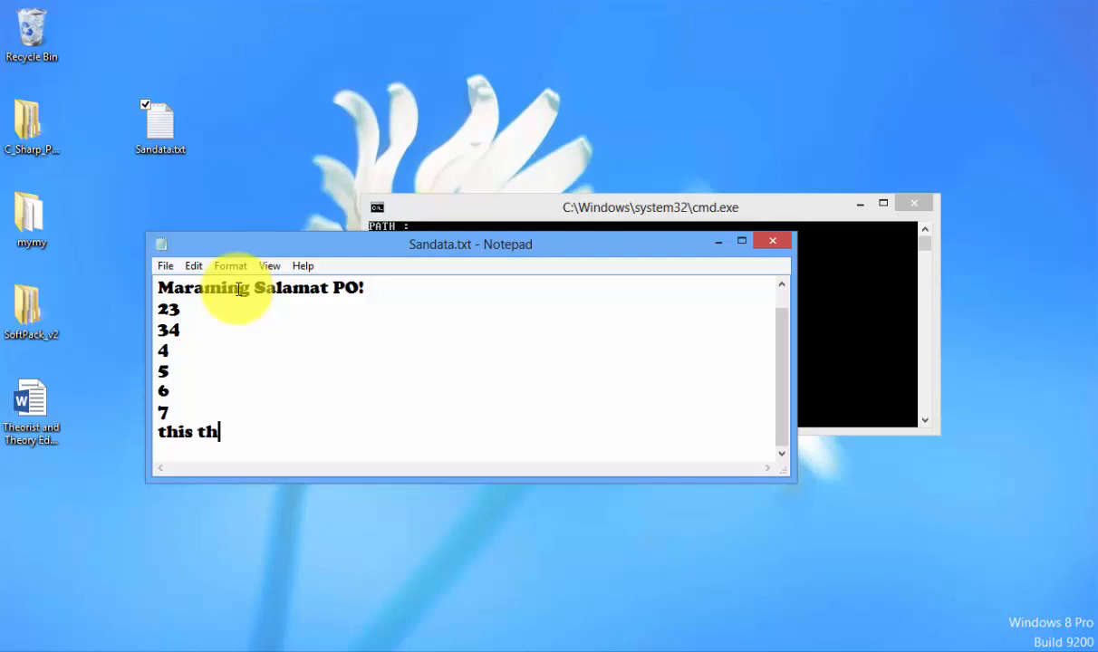
pyautogui.write('e end of ')
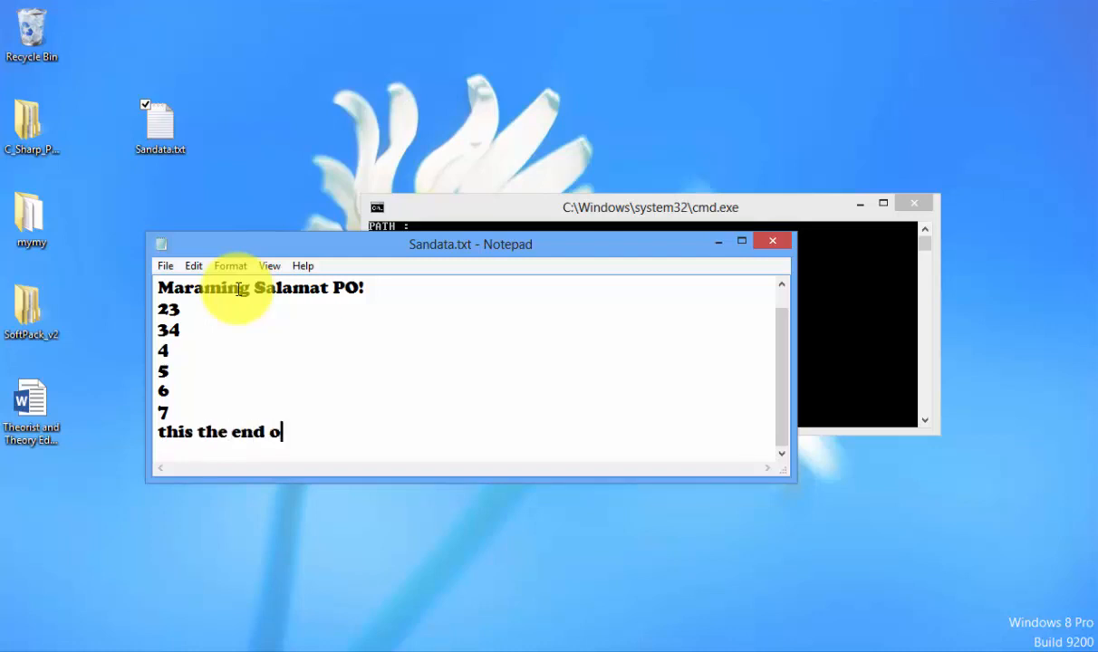
pyautogui.write('file')
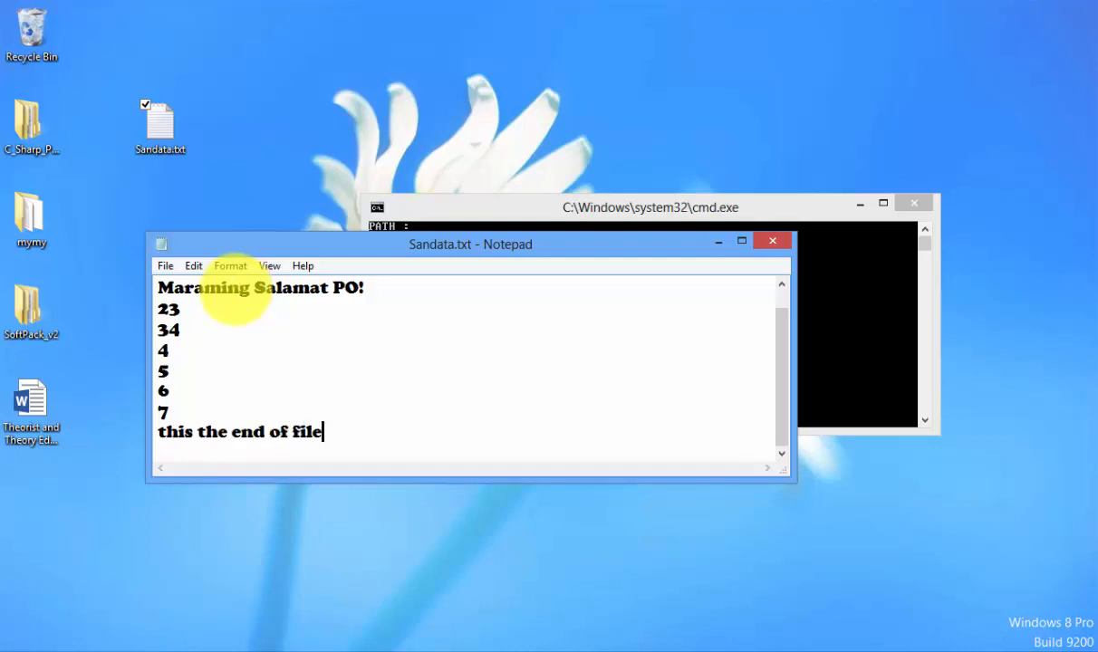
# Save Sandata.txt and close the Notepad window.
pyautogui.click(166, 265)
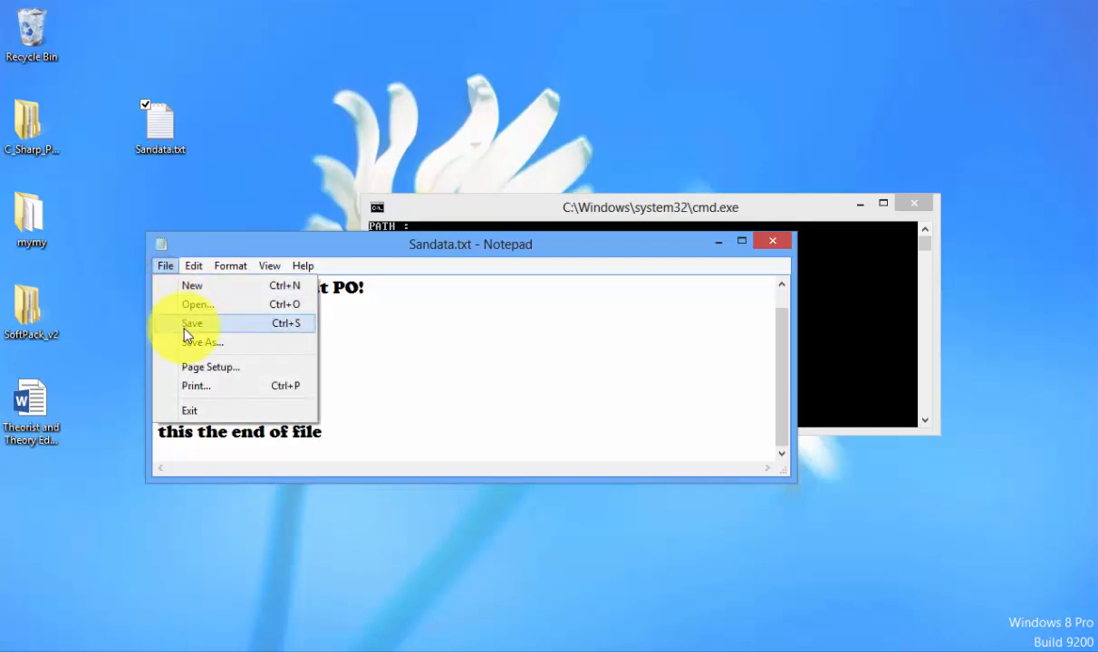
pyautogui.click(186, 324)
pyautogui.click(764, 247)
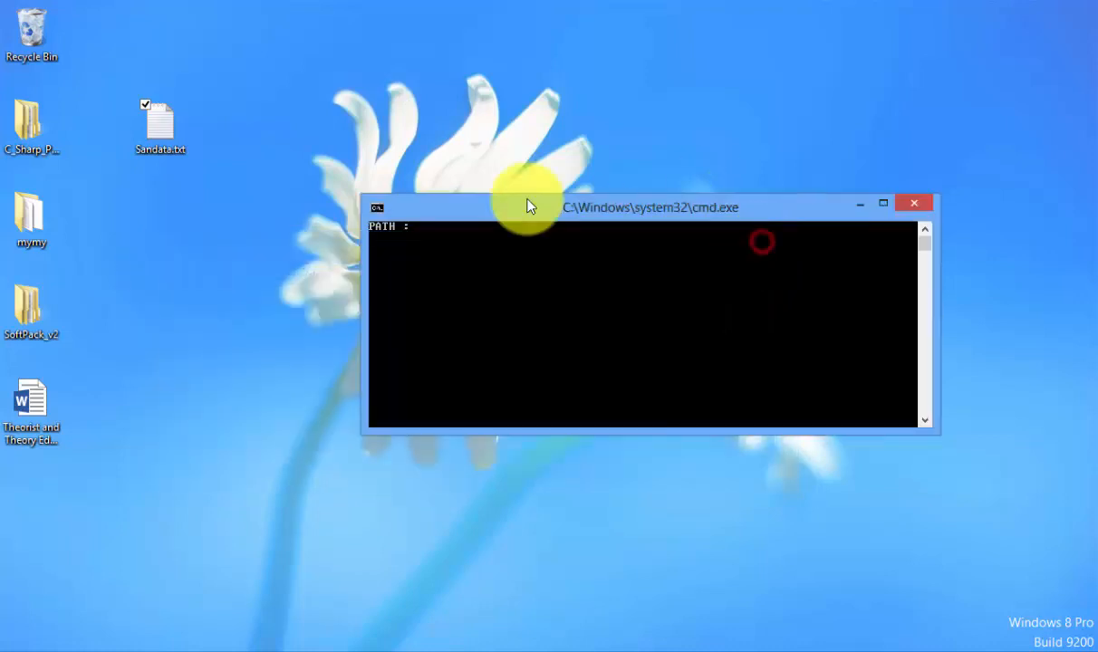
# Refresh the desktop and briefly reopen Sandata.txt to check its contents.
pyautogui.rightClick(309, 90)
pyautogui.click(372, 138)
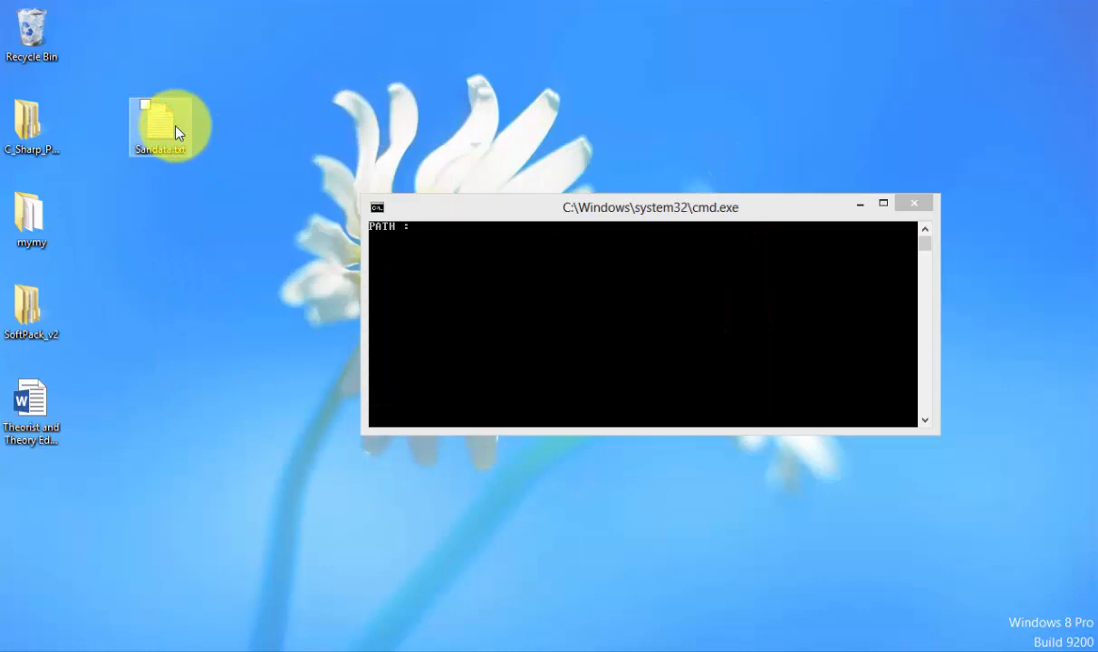
pyautogui.rightClick(176, 128)
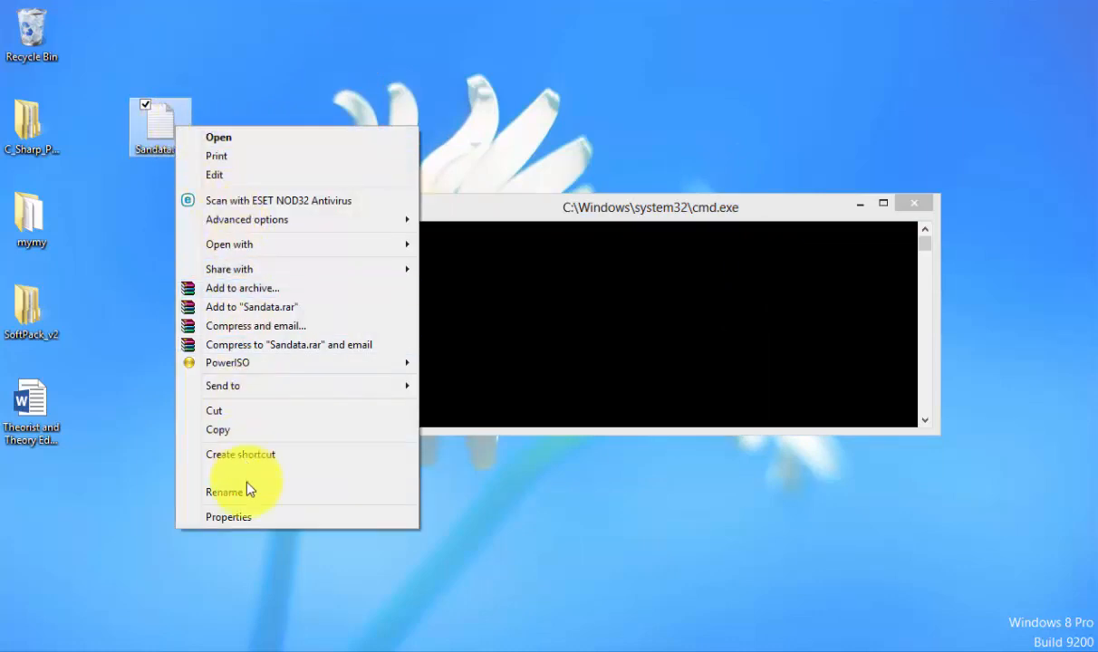
pyautogui.click(281, 51)
pyautogui.doubleClick(174, 115)
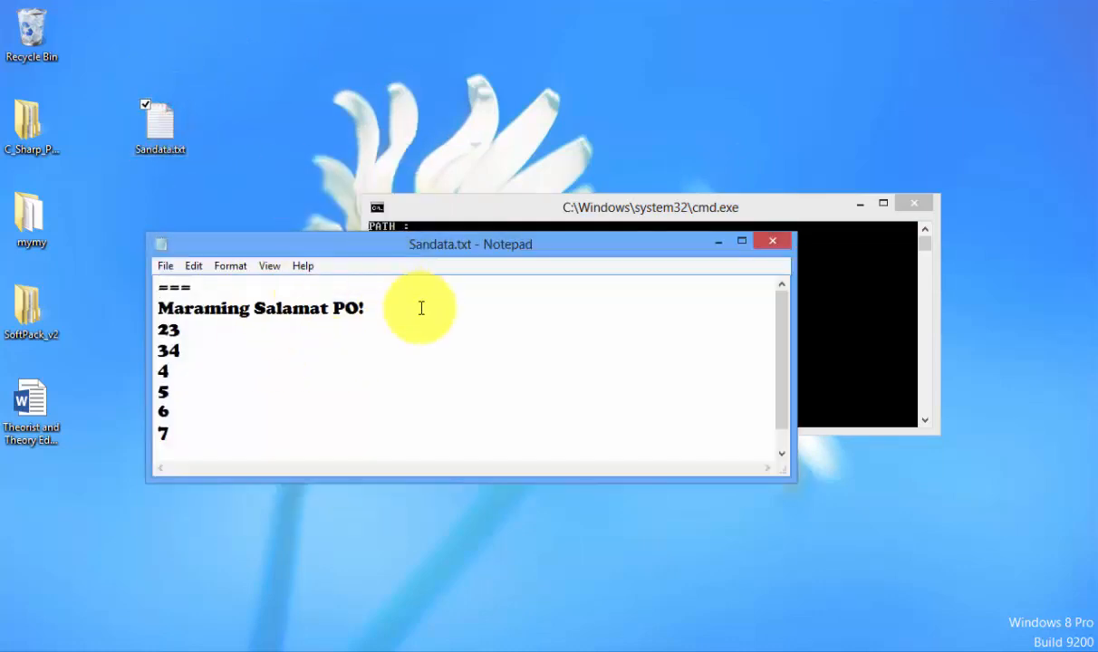
pyautogui.click(770, 241)
# Copy the desktop folder location from Sandata.txt's Properties dialog.
pyautogui.rightClick(153, 113)
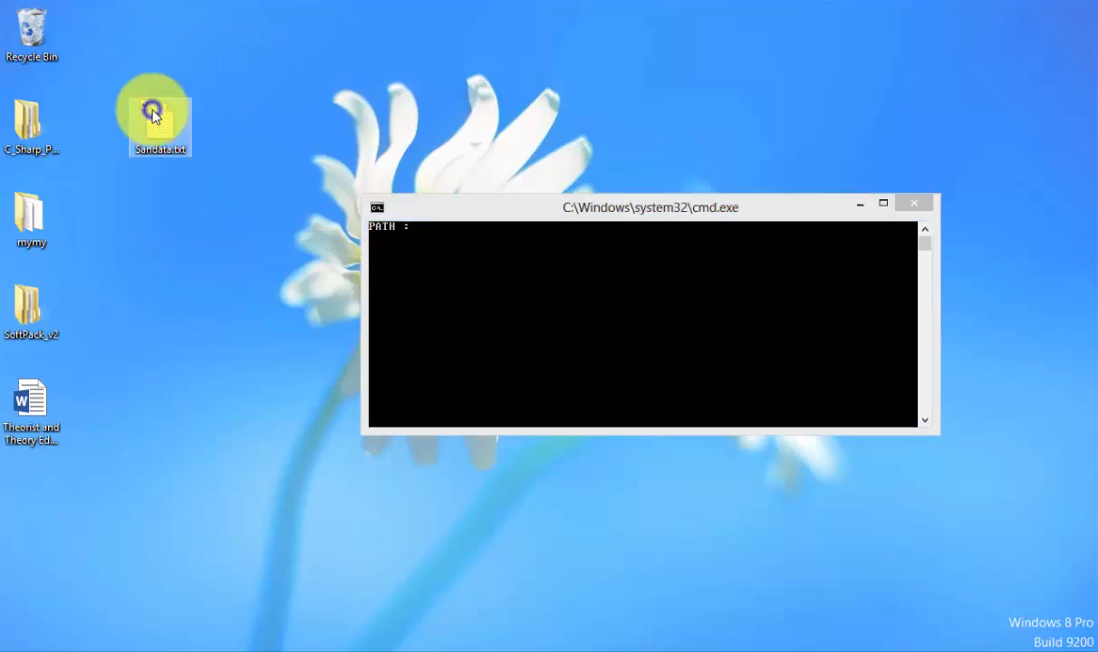
pyautogui.click(230, 502)
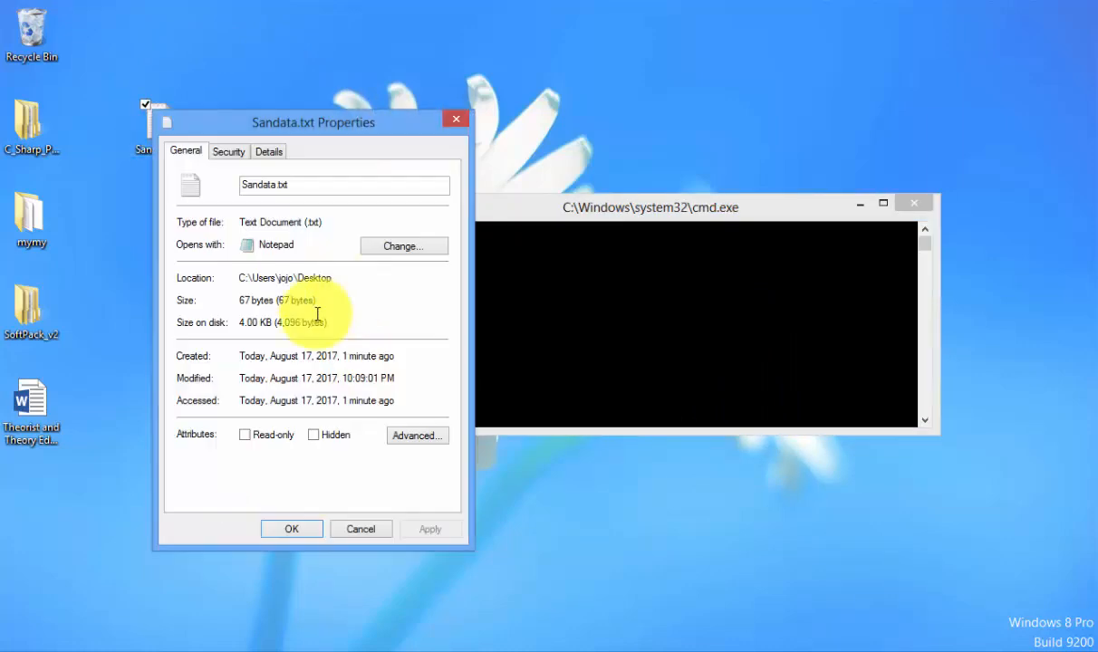
pyautogui.moveTo(239, 278); pyautogui.dragTo(339, 276)
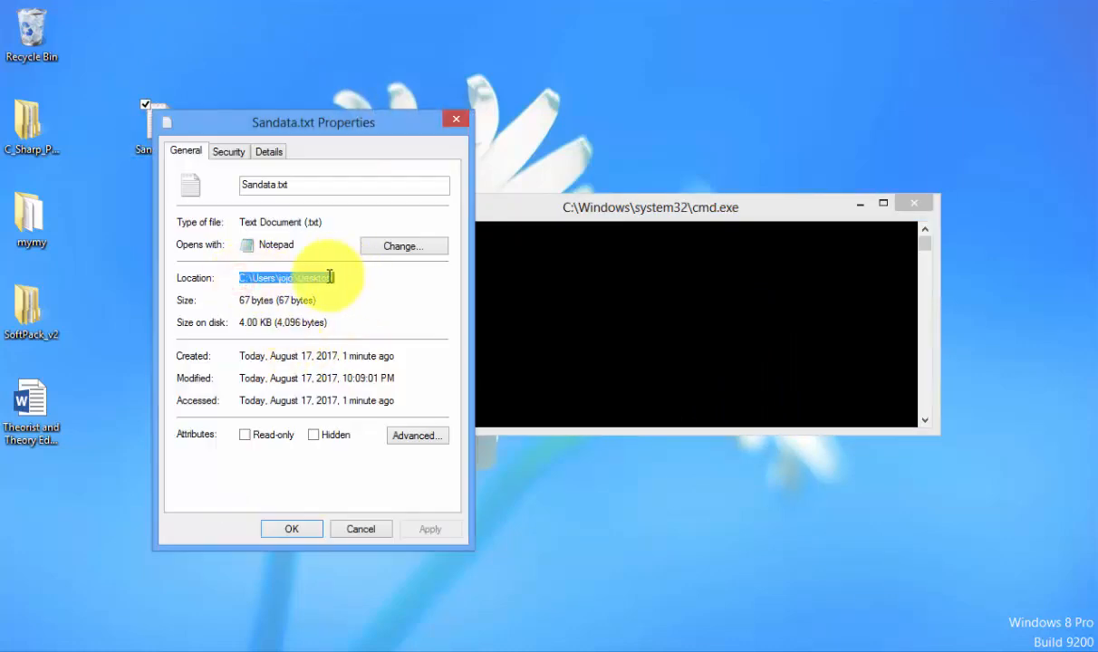
pyautogui.rightClick(317, 277)
pyautogui.click(375, 331)
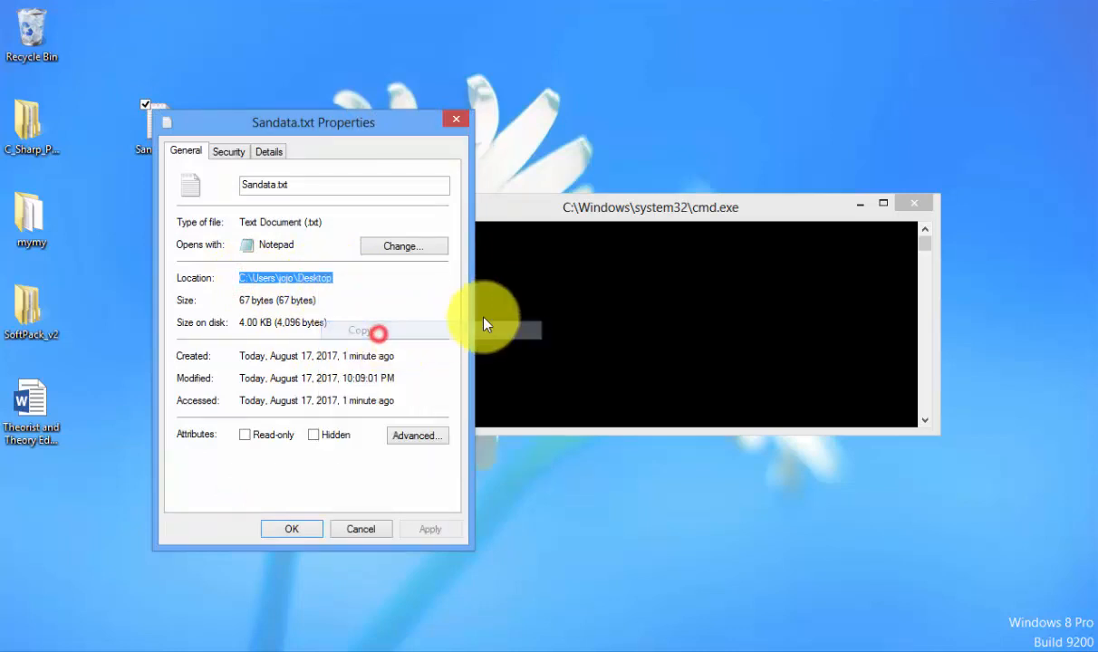
# Paste the copied folder location at the console's path prompt.
pyautogui.click(536, 207)
pyautogui.rightClick(588, 345)
pyautogui.click(632, 391)
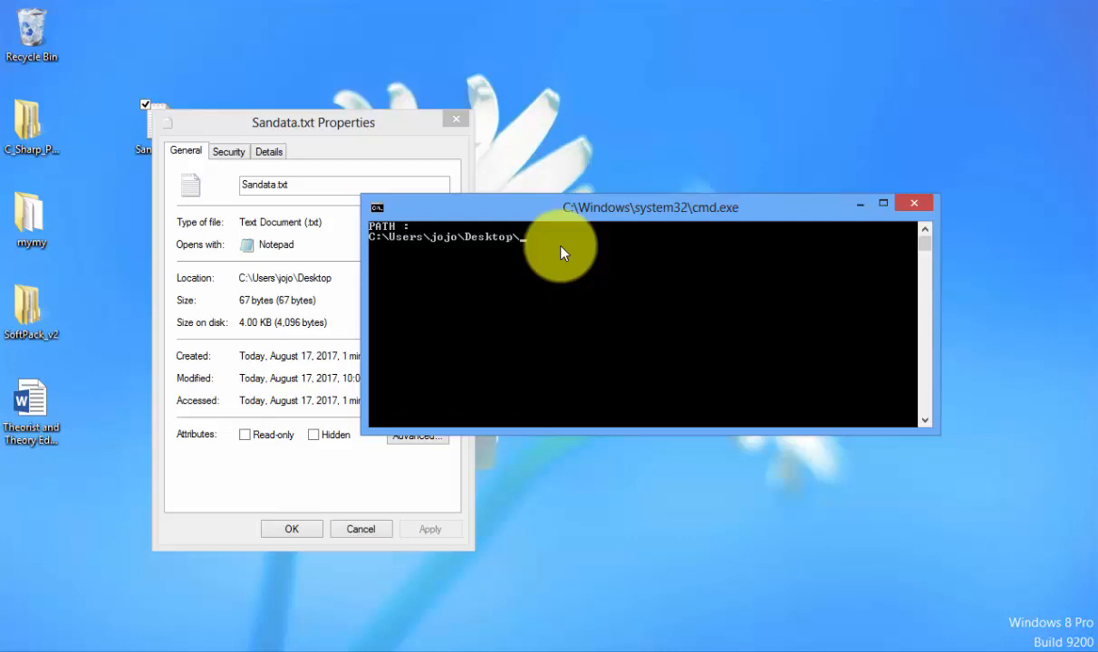
pyautogui.write('Sanda')
pyautogui.write('ta.txt')
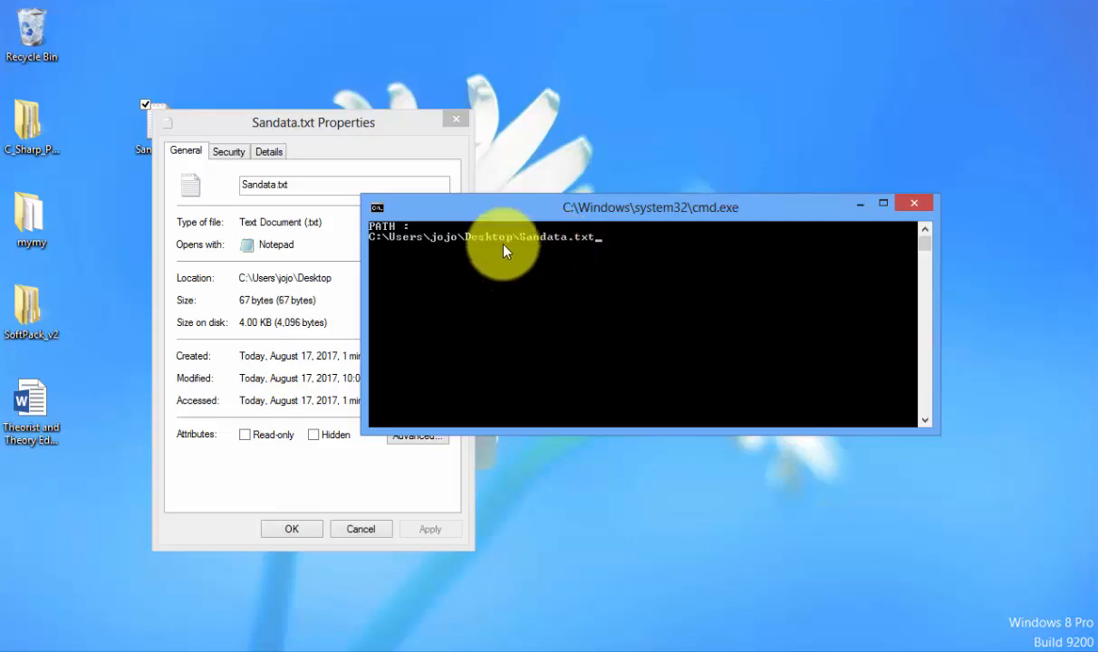
# Close the Properties dialog, reposition the console and submit the full Sandata.txt path.
pyautogui.click(454, 118)
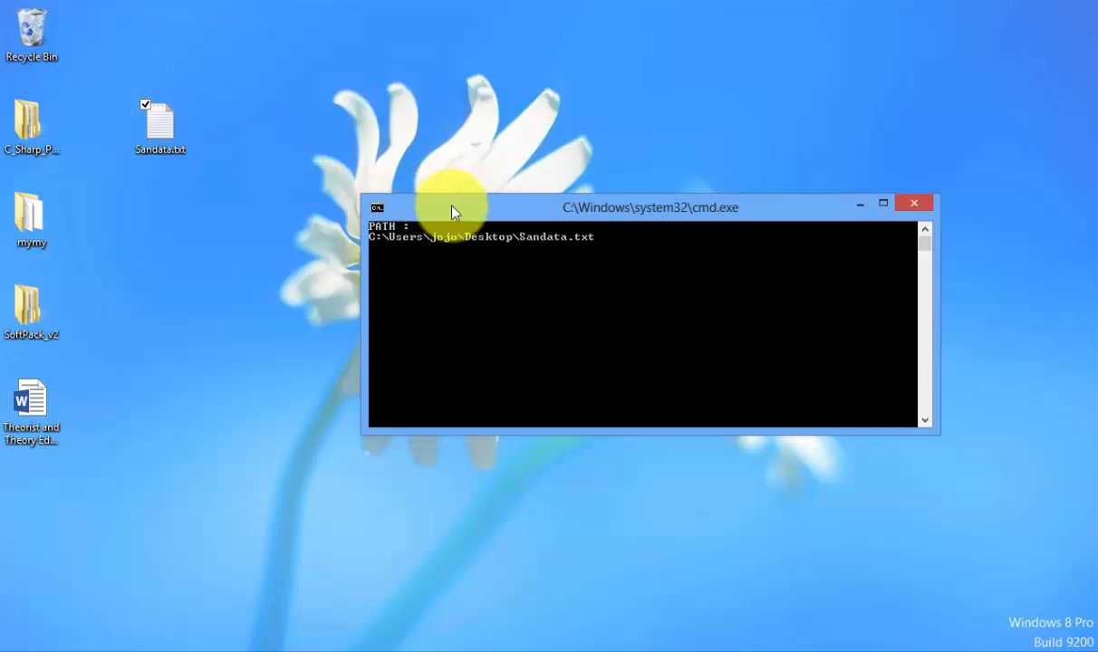
pyautogui.moveTo(451, 208); pyautogui.dragTo(347, 114)
pyautogui.moveTo(503, 122); pyautogui.dragTo(584, 103)
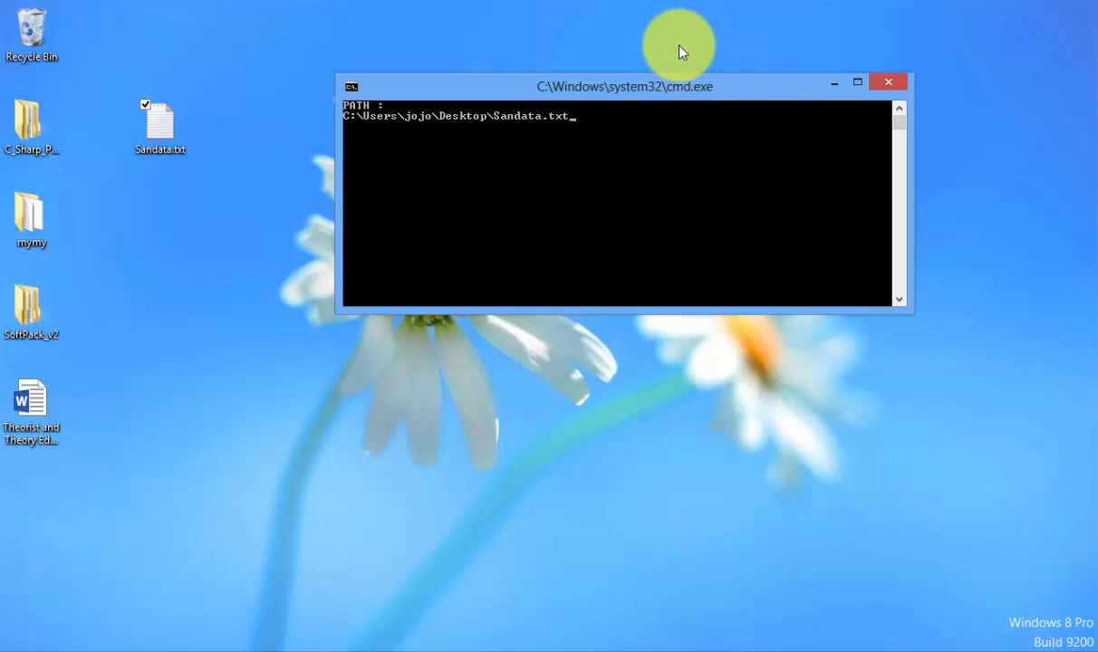
pyautogui.press('Return')
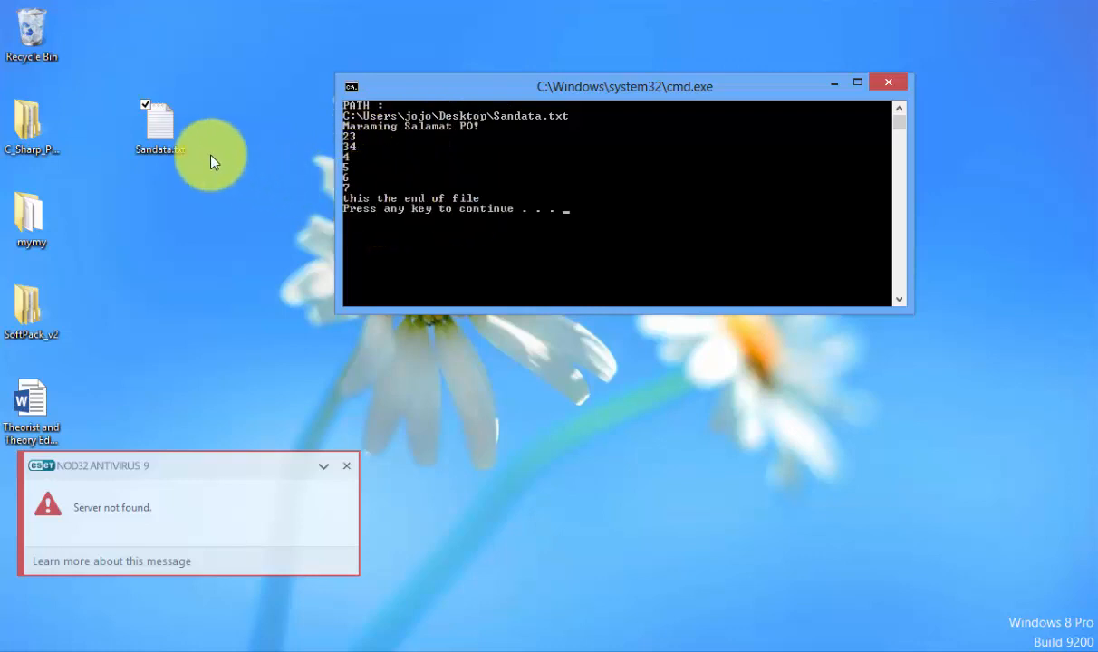
# Open Sandata.txt in Notepad and place it below the console output.
pyautogui.doubleClick(156, 127)
pyautogui.moveTo(295, 249)
pyautogui.mouseDown()
pyautogui.moveTo(507, 256)
pyautogui.moveTo(533, 245)
pyautogui.mouseUp()
pyautogui.click(424, 241)
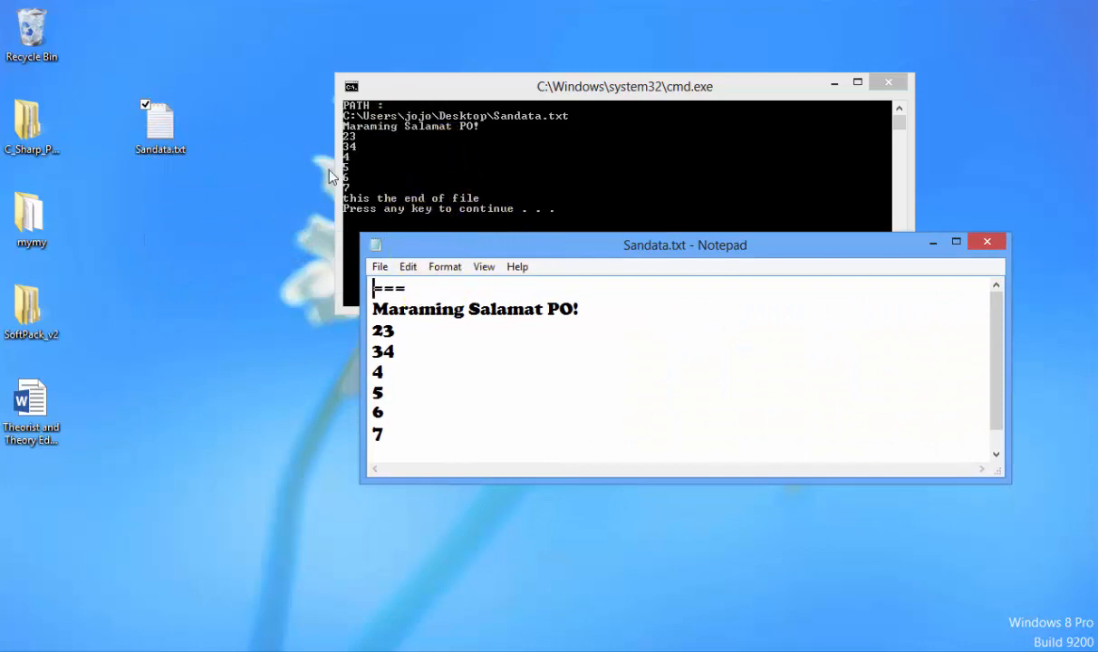